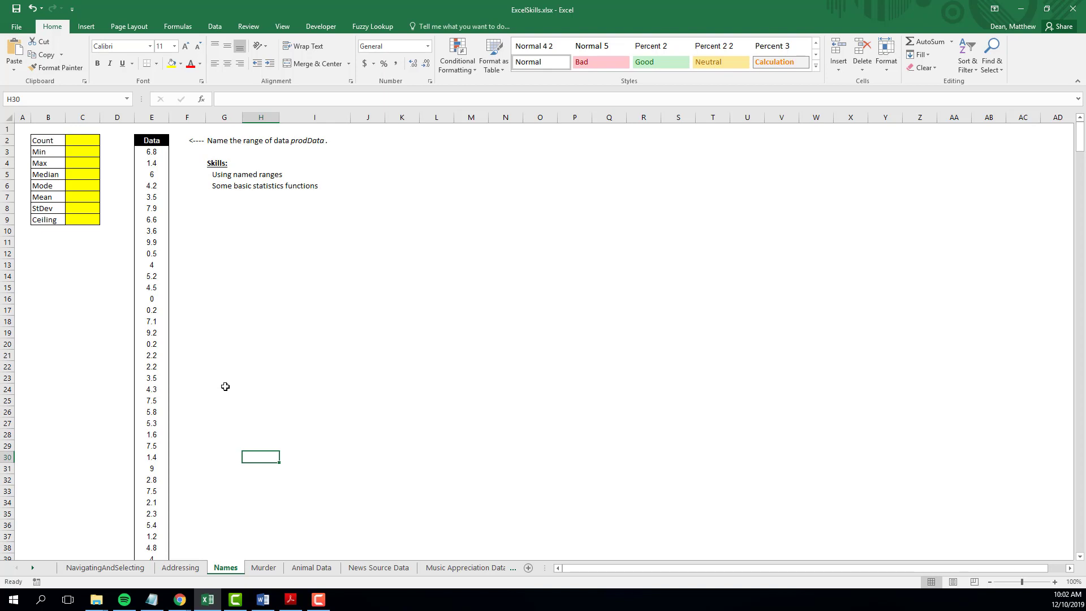
# - Examine the statistics cells C2 to C9, from Count to Ceiling, and the start of the Data column
pyautogui.click(1055, 582)
pyautogui.click(1055, 582)
pyautogui.click(1055, 582)
pyautogui.click(1055, 582)
pyautogui.scroll(2, 461, 371)
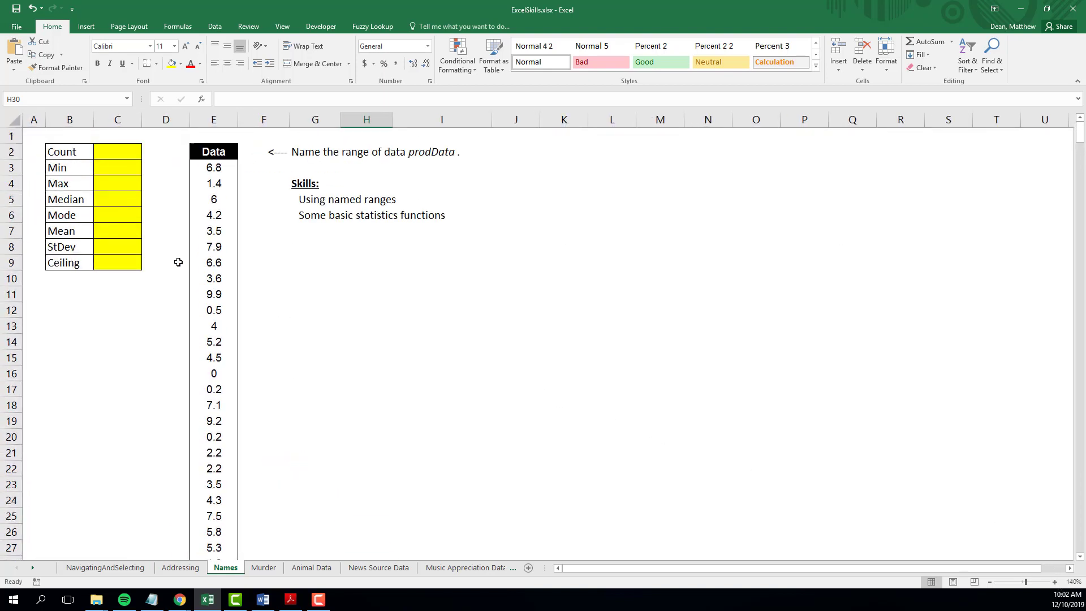
pyautogui.click(115, 152)
pyautogui.click(107, 170)
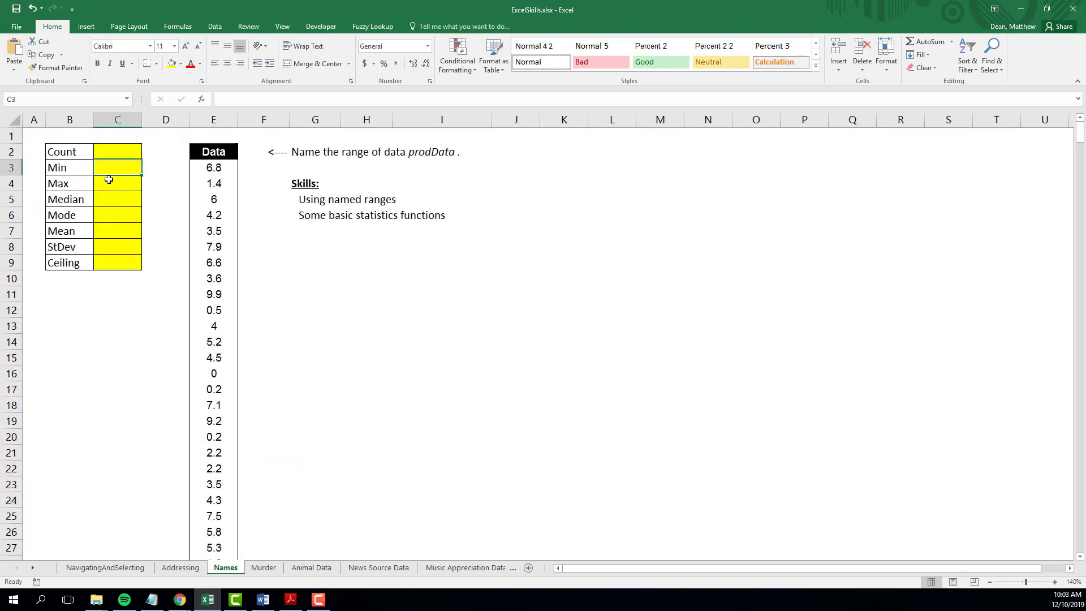
pyautogui.click(110, 183)
pyautogui.click(115, 199)
pyautogui.click(112, 215)
pyautogui.click(114, 231)
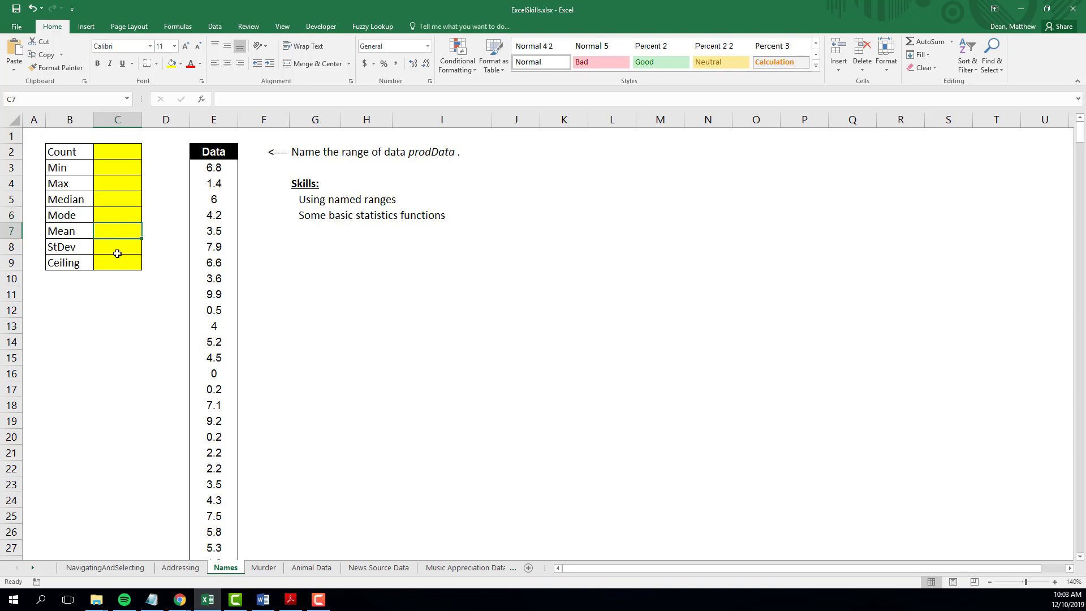
pyautogui.click(117, 246)
pyautogui.click(122, 272)
pyautogui.click(229, 170)
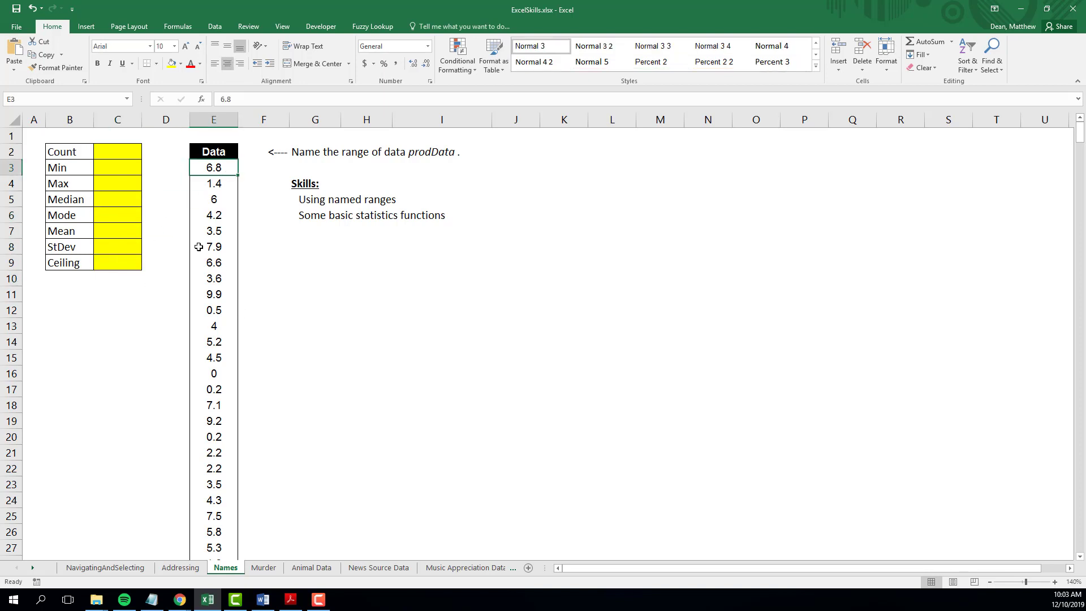
# - Enter a COUNT formula over E3:E542 in the Count cell C2
pyautogui.click(117, 153)
pyautogui.write('=')
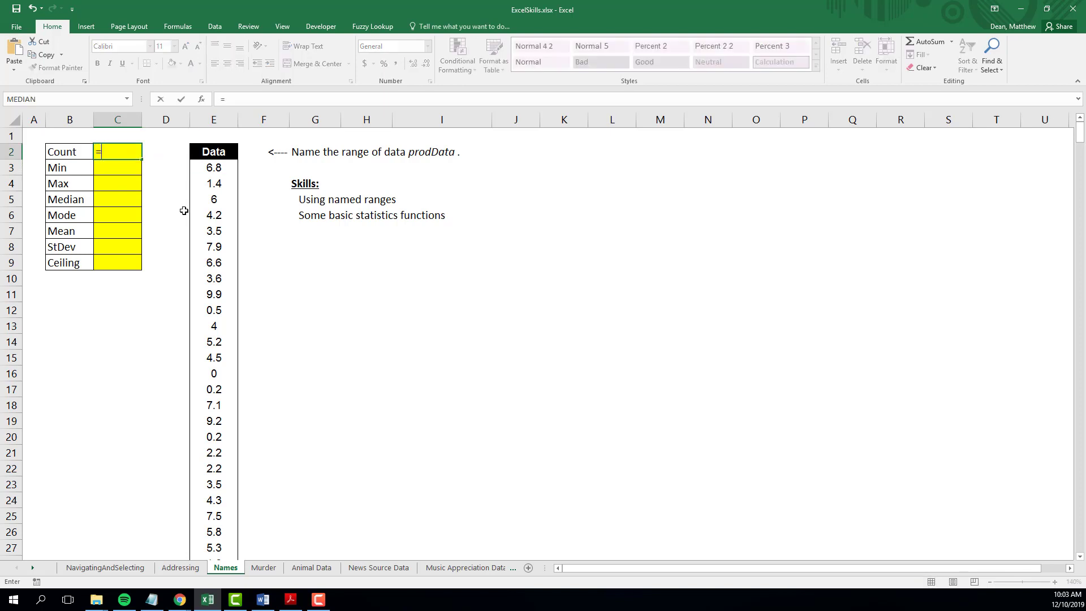
pyautogui.write('count(')
pyautogui.press('Right')
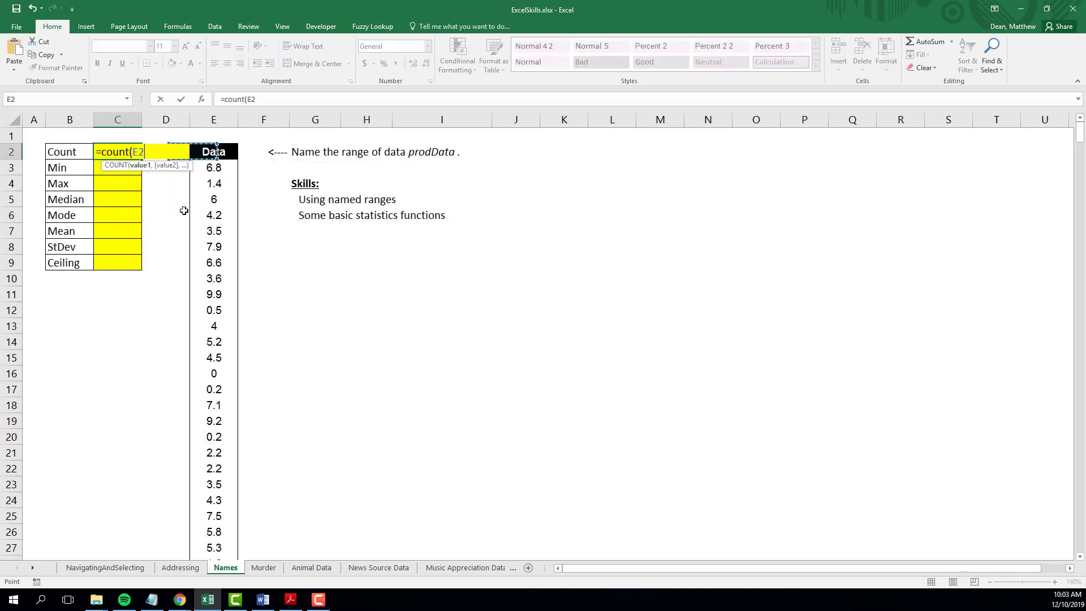
pyautogui.press('Right')
pyautogui.press('Down')
pyautogui.hotkey('ctrl', 'shift', 'Down')
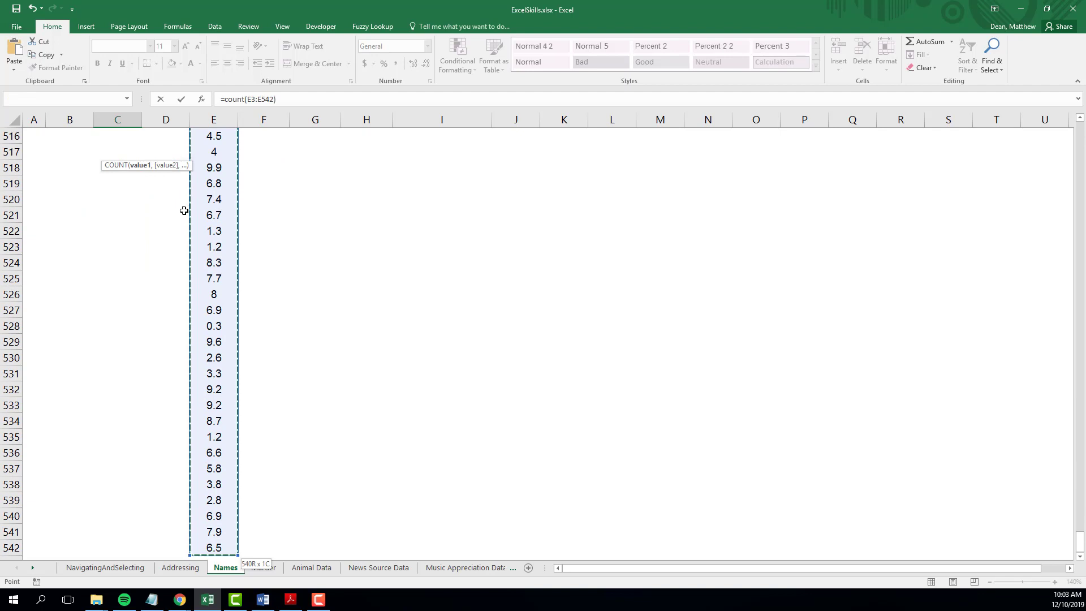
pyautogui.write(')')
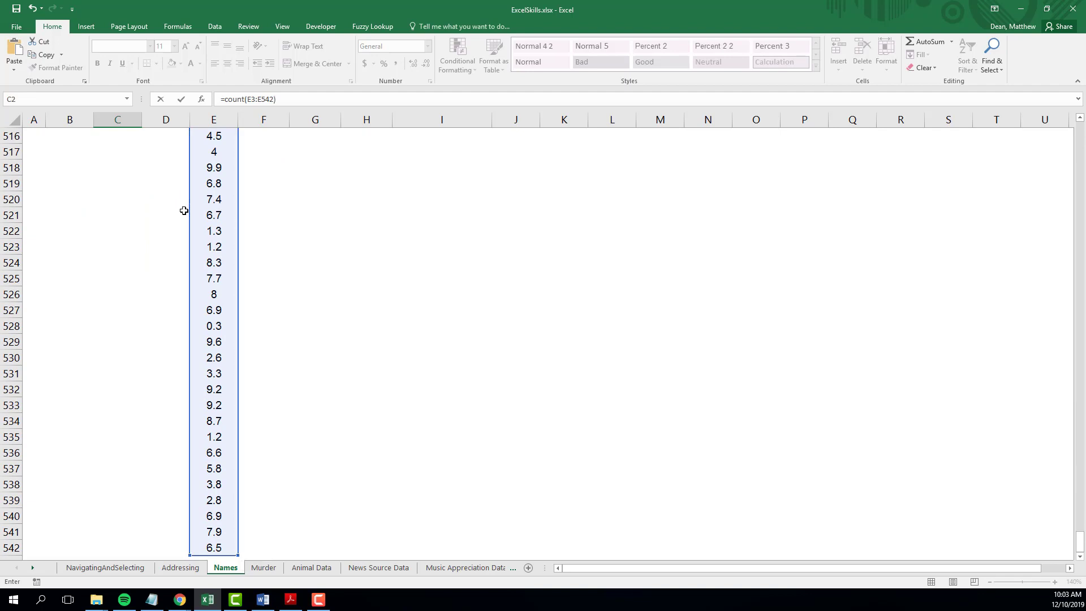
pyautogui.press('Return')
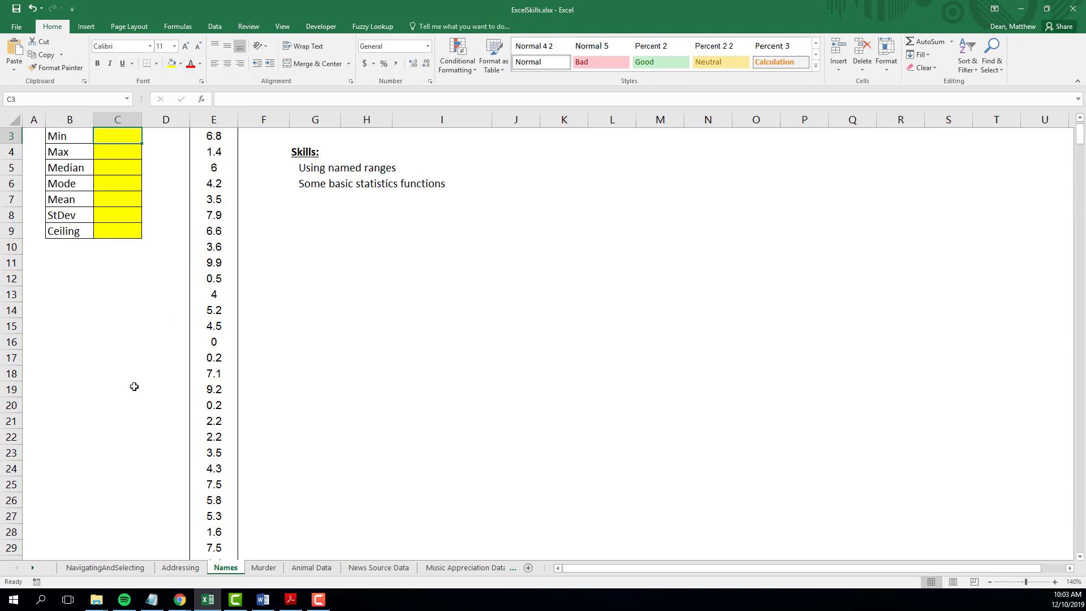
pyautogui.scroll(1, 134, 386)
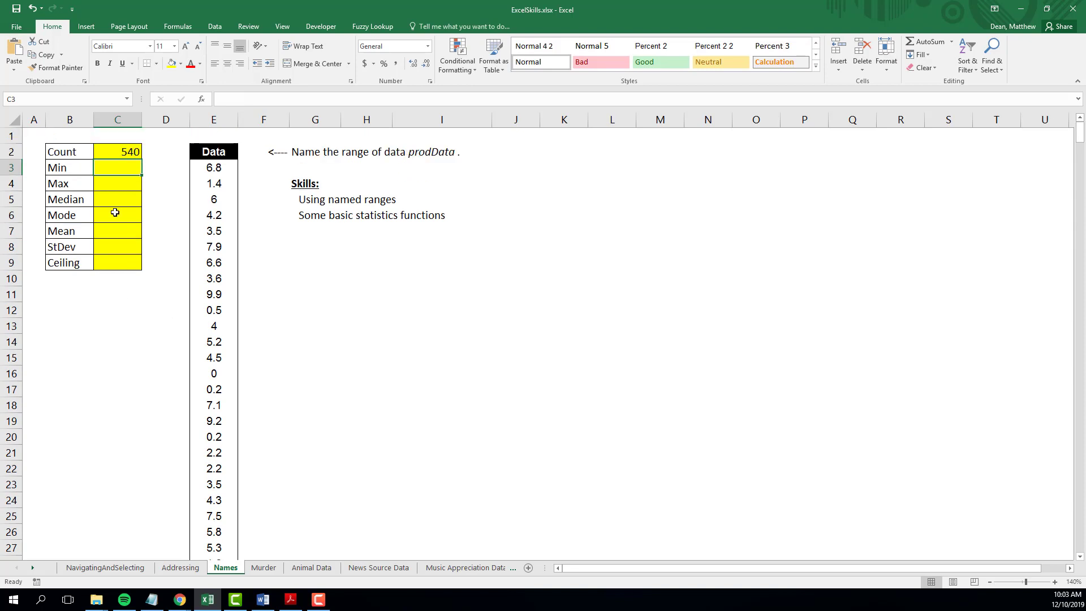
# - Fill the count formula from C2 down to C3 and inspect the range reference in the copied formula
pyautogui.click(126, 152)
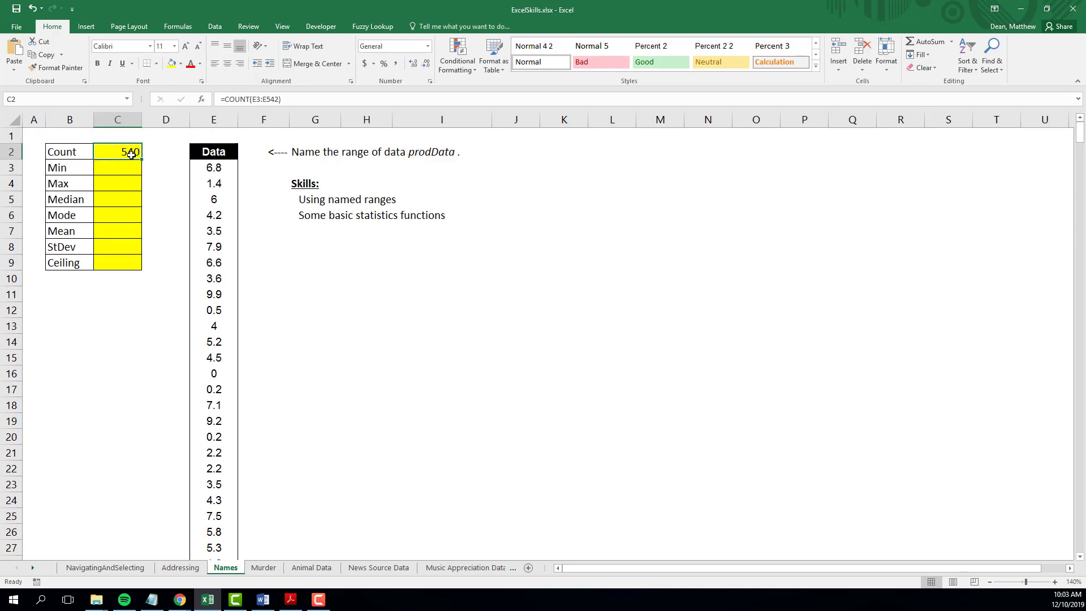
pyautogui.moveTo(141, 160); pyautogui.dragTo(141, 175)
pyautogui.doubleClick(130, 168)
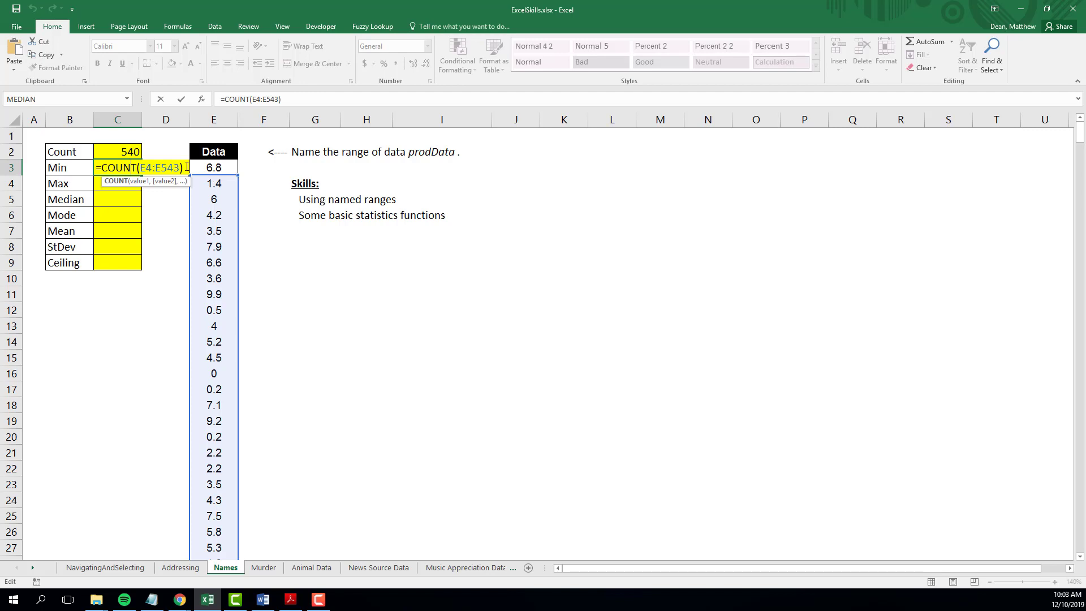
pyautogui.press('Return')
# - Make the range in C2's COUNT formula absolute, as $E$3:$E$542
pyautogui.doubleClick(149, 153)
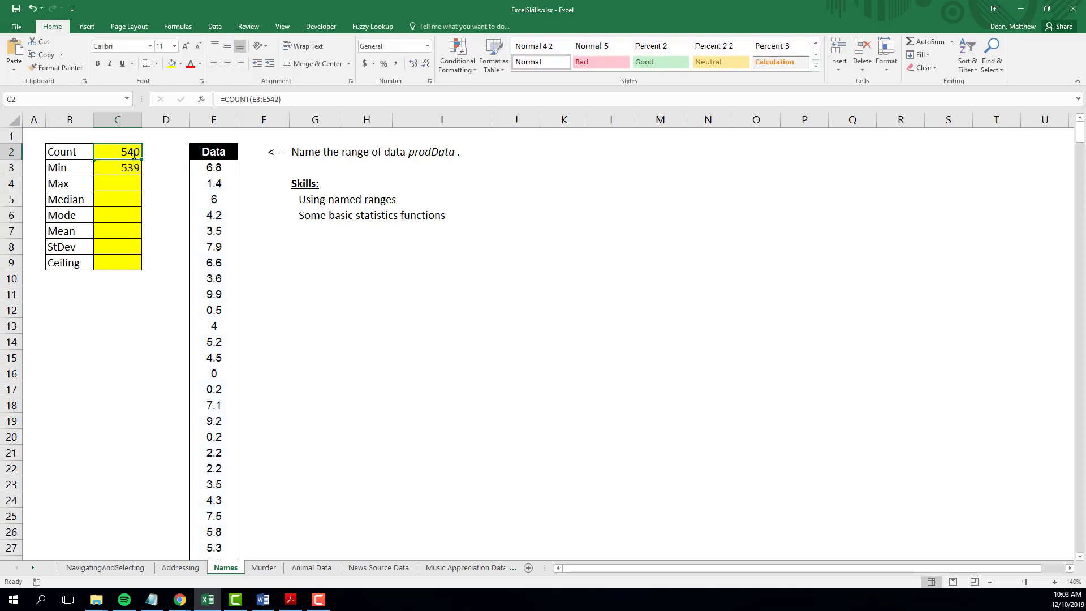
pyautogui.moveTo(141, 154); pyautogui.dragTo(178, 151)
pyautogui.press('F4')
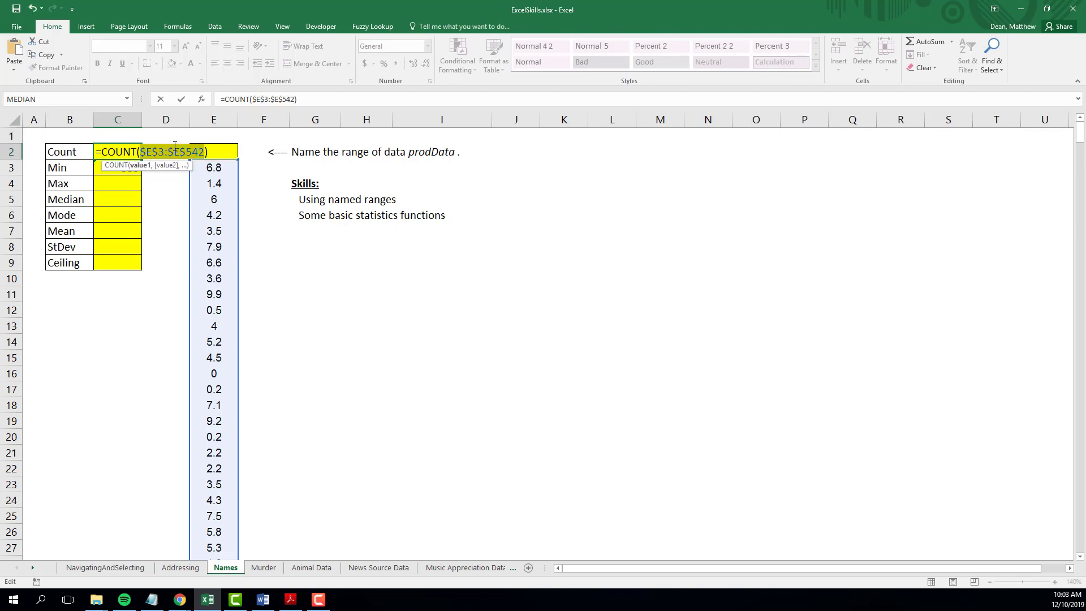
pyautogui.hotkey('ctrl', 'Return')
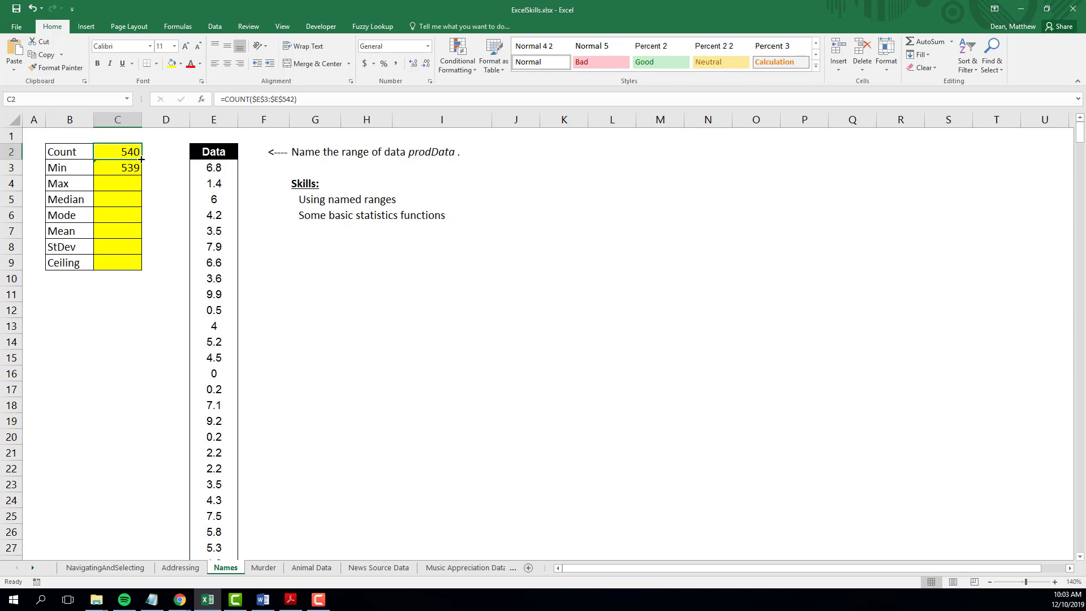
# - Fill the absolute-reference count formula from C2 down to C3 and inspect the copy
pyautogui.moveTo(141, 159); pyautogui.dragTo(142, 175)
pyautogui.press('Down')
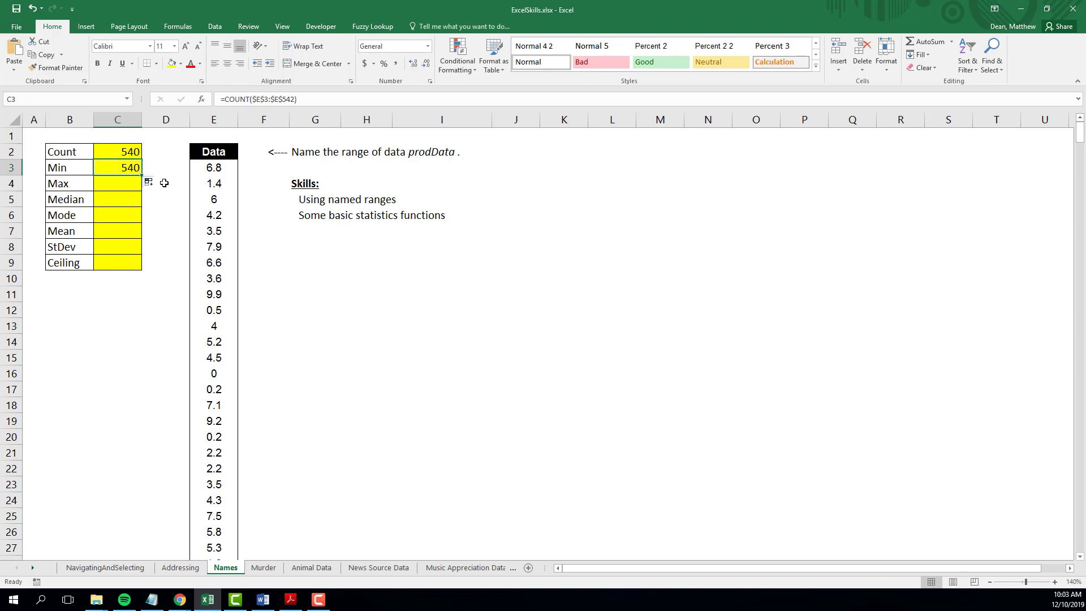
pyautogui.doubleClick(131, 169)
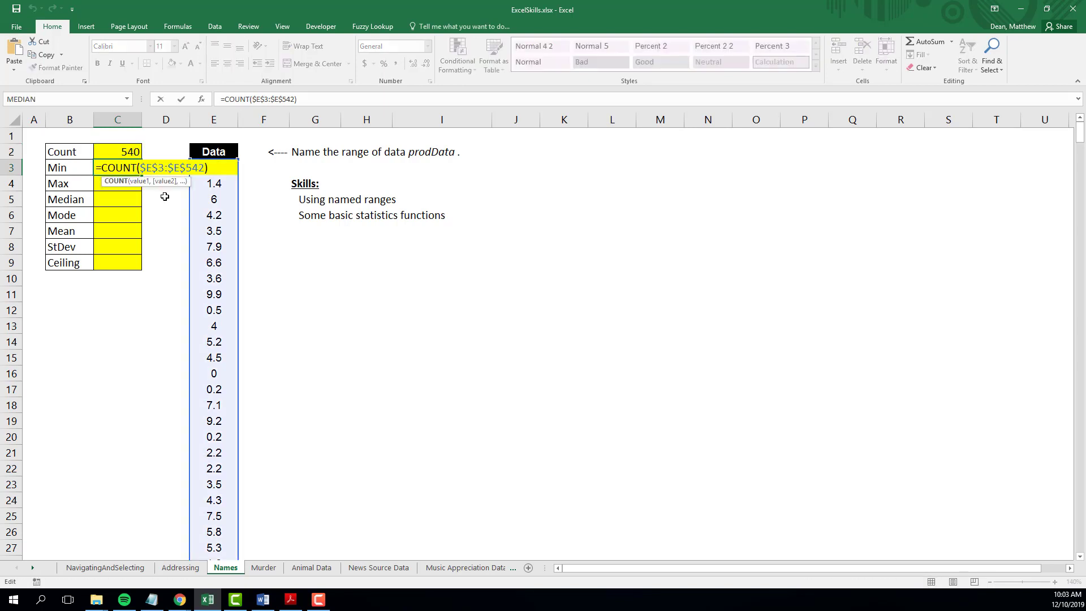
pyautogui.press('Escape')
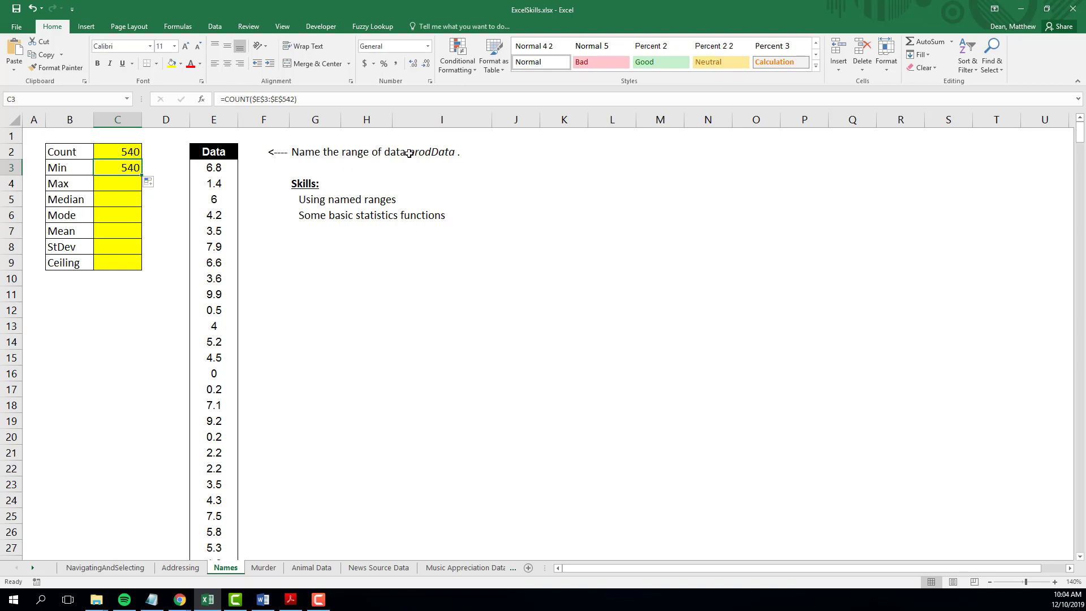
# - Give the data values in E3:E542 the range name prodData
pyautogui.click(221, 167)
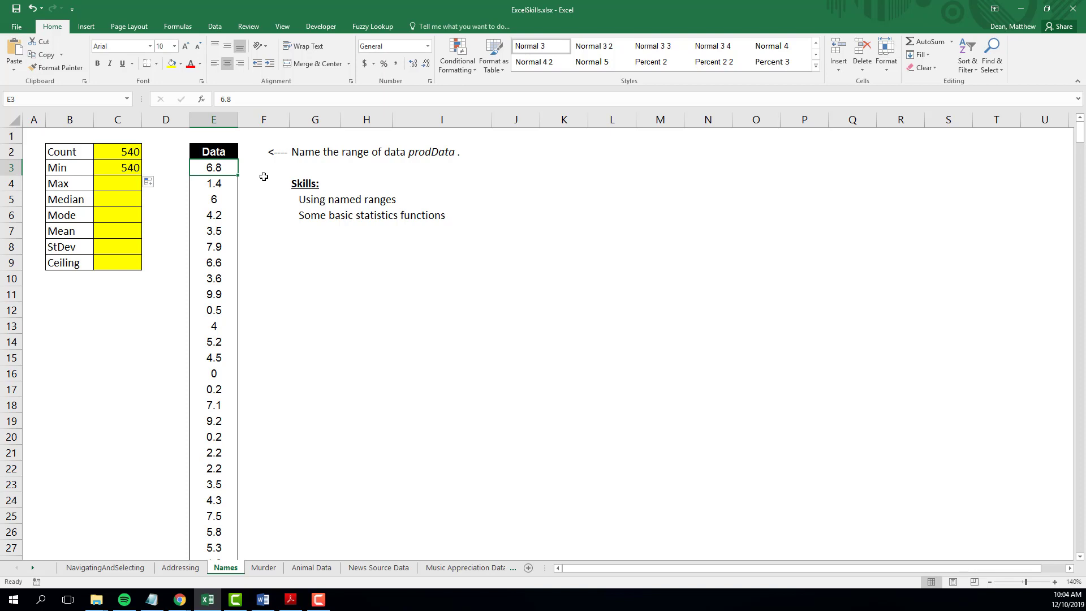
pyautogui.hotkey('ctrl', 'shift', 'Down')
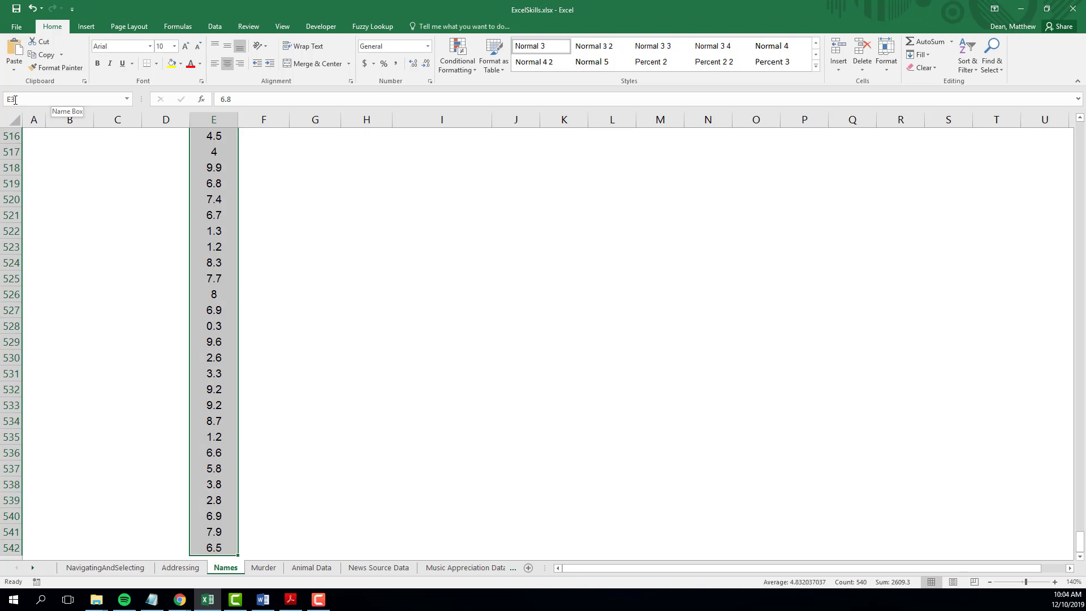
pyautogui.click(11, 100)
pyautogui.write('prodData')
pyautogui.press('Return')
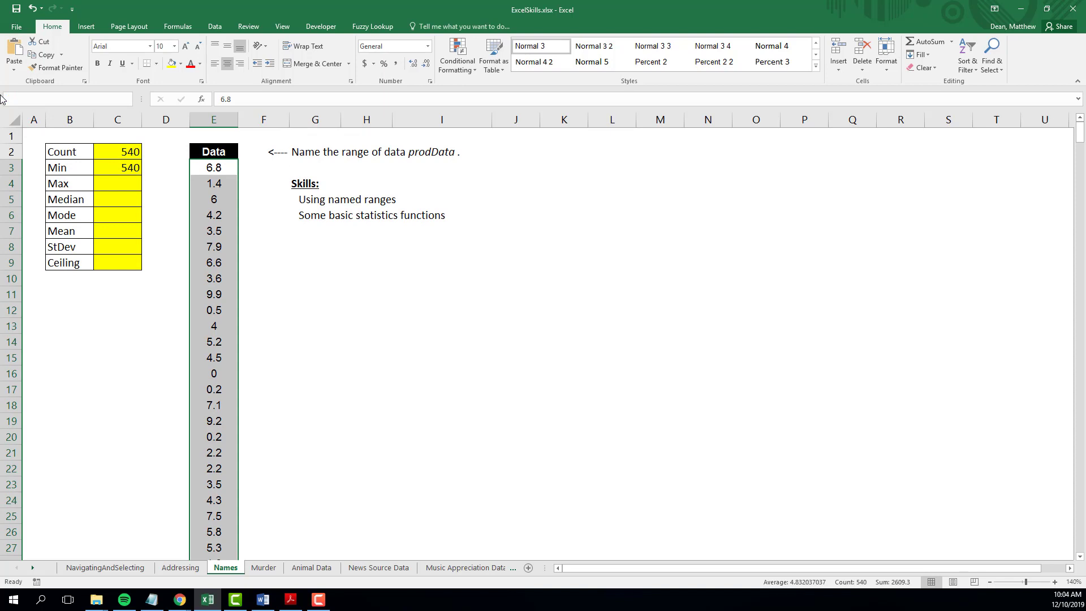
pyautogui.click(322, 277)
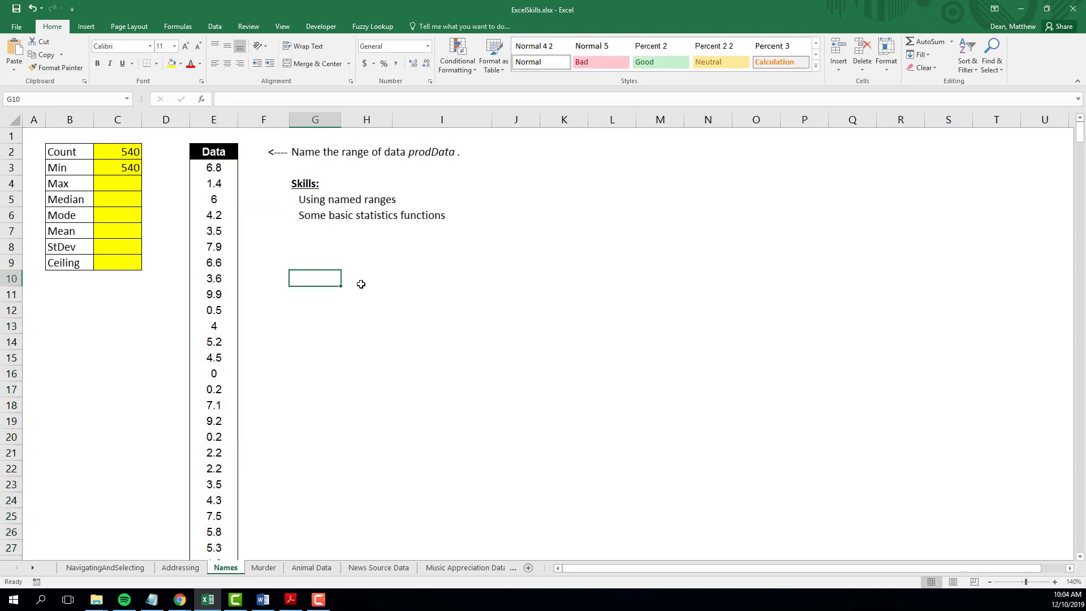
pyautogui.write('=')
pyautogui.press('BackSpace')
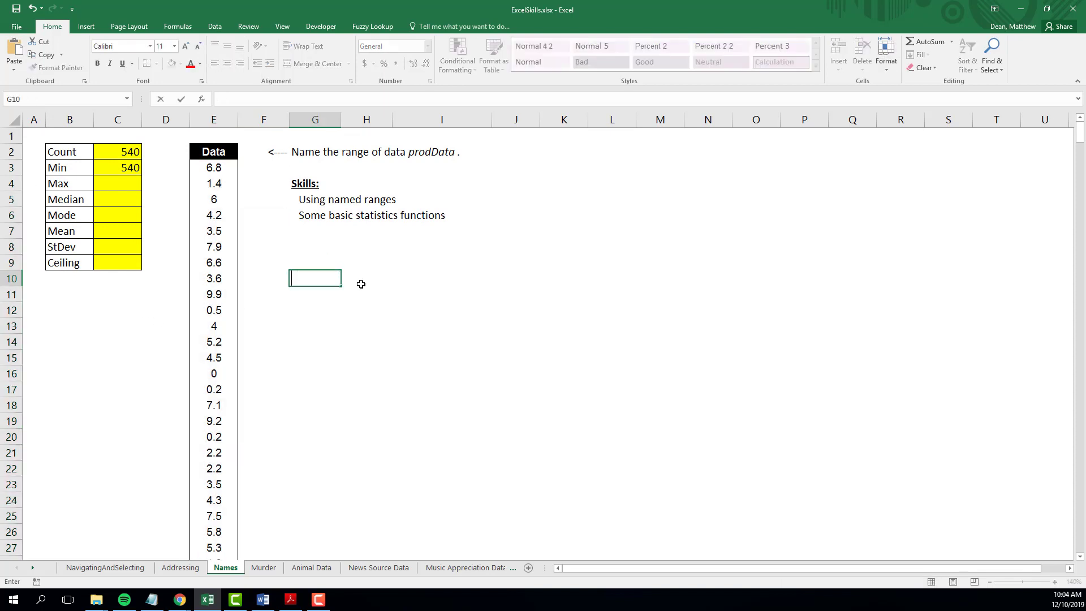
pyautogui.click(346, 299)
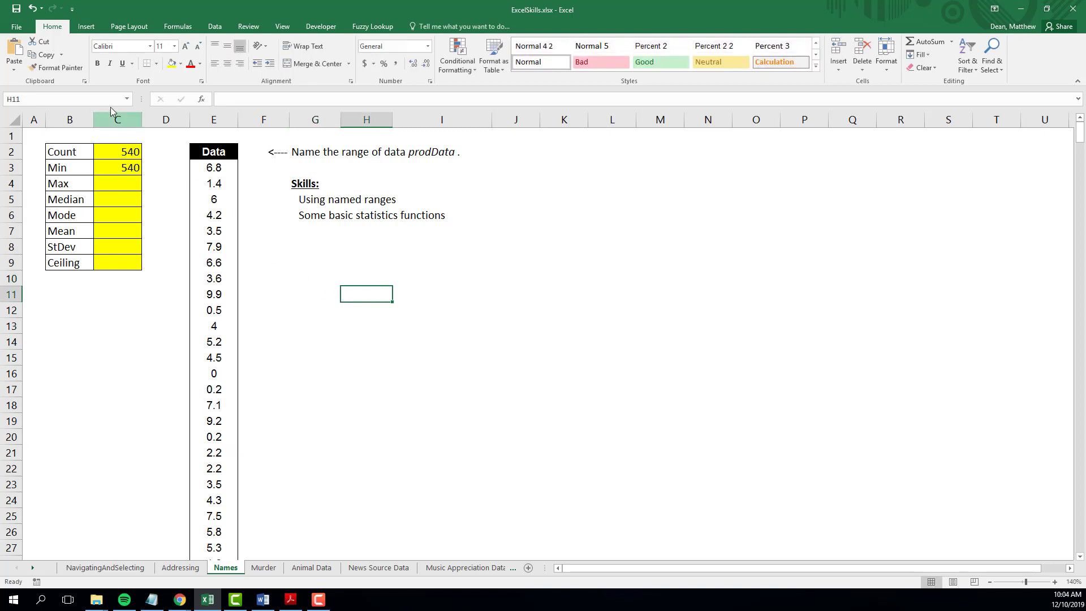
# - Go to the named range prodData to check which cells it covers
pyautogui.click(126, 99)
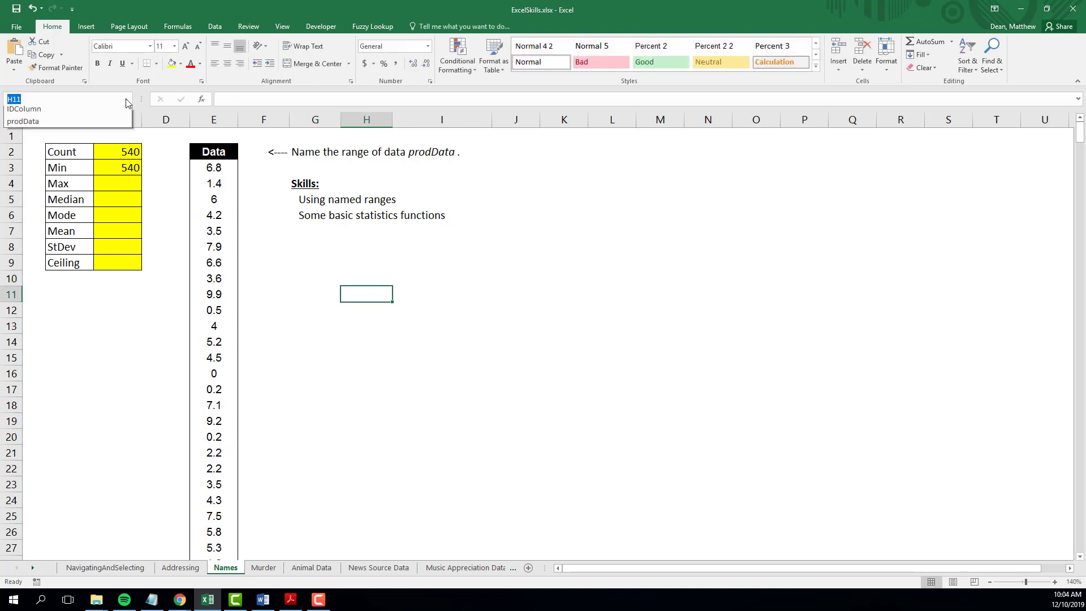
pyautogui.click(86, 125)
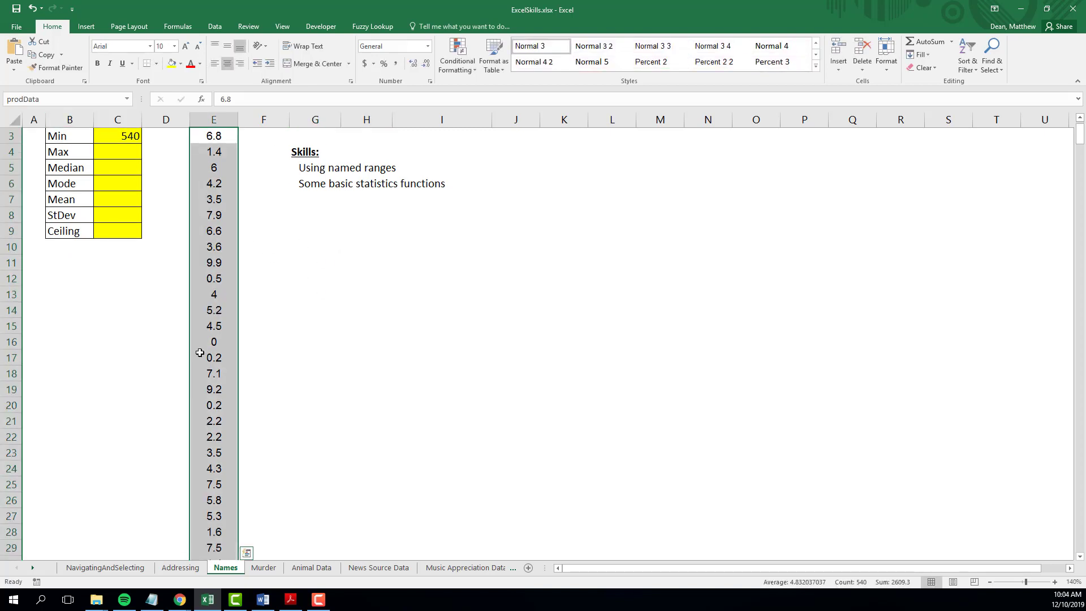
pyautogui.scroll(1, 148, 338)
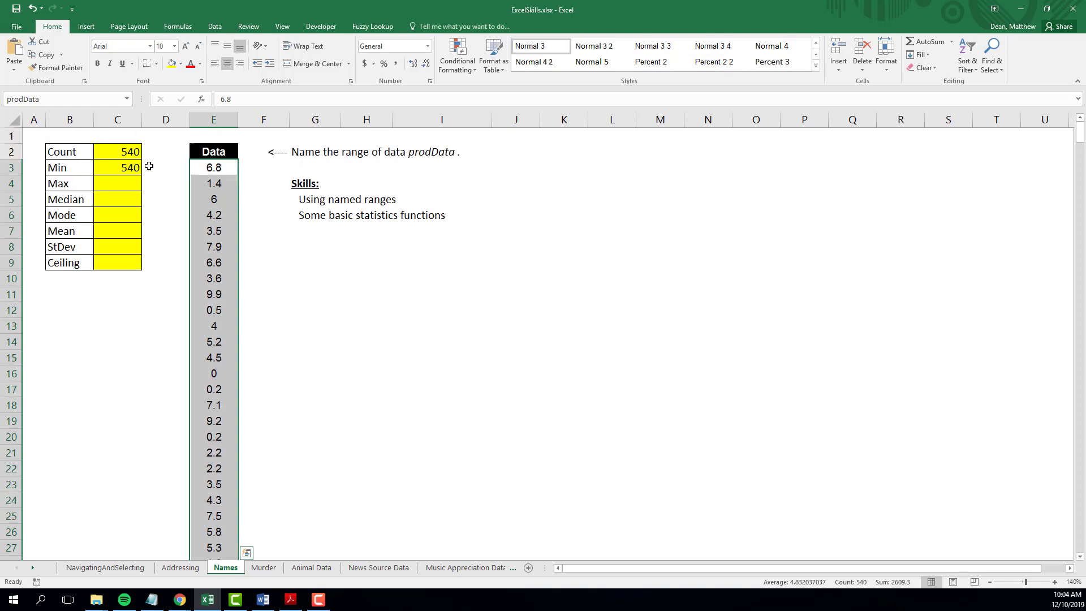
# - Clear the formulas from the Count and Min cells, C2:C3
pyautogui.click(128, 152)
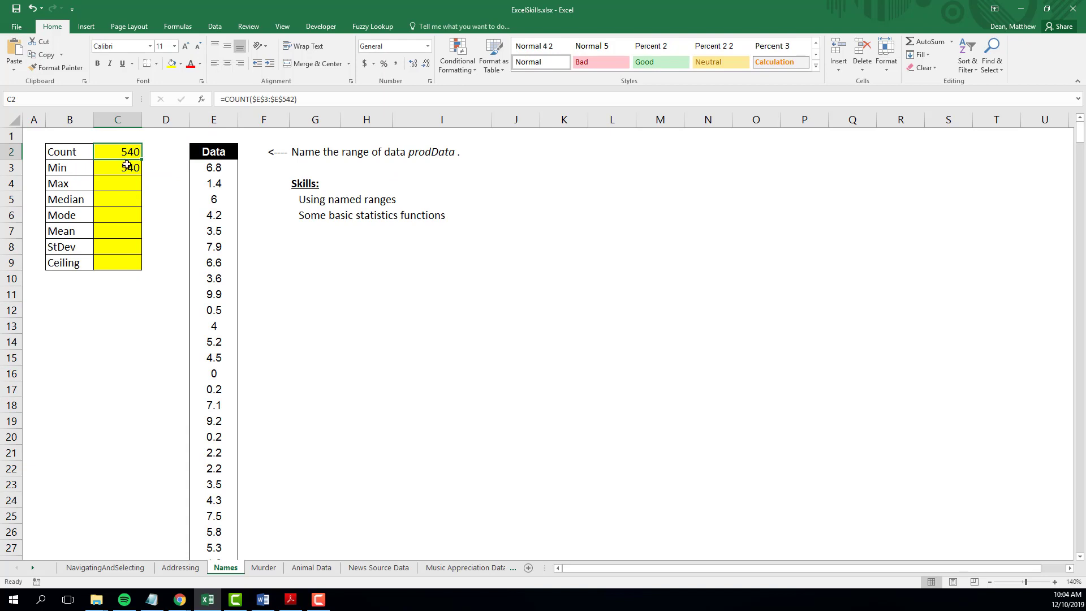
pyautogui.moveTo(121, 154); pyautogui.dragTo(120, 166)
pyautogui.press('Delete')
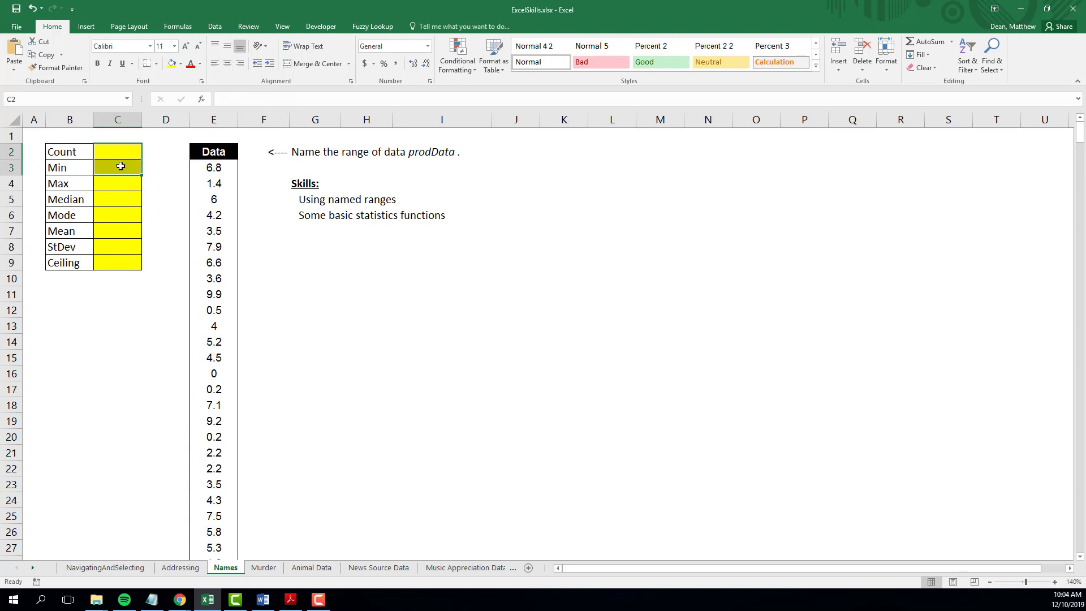
# - Enter the formula =count(prodData) in the Count cell C2, using the named range
pyautogui.click(104, 148)
pyautogui.write('=')
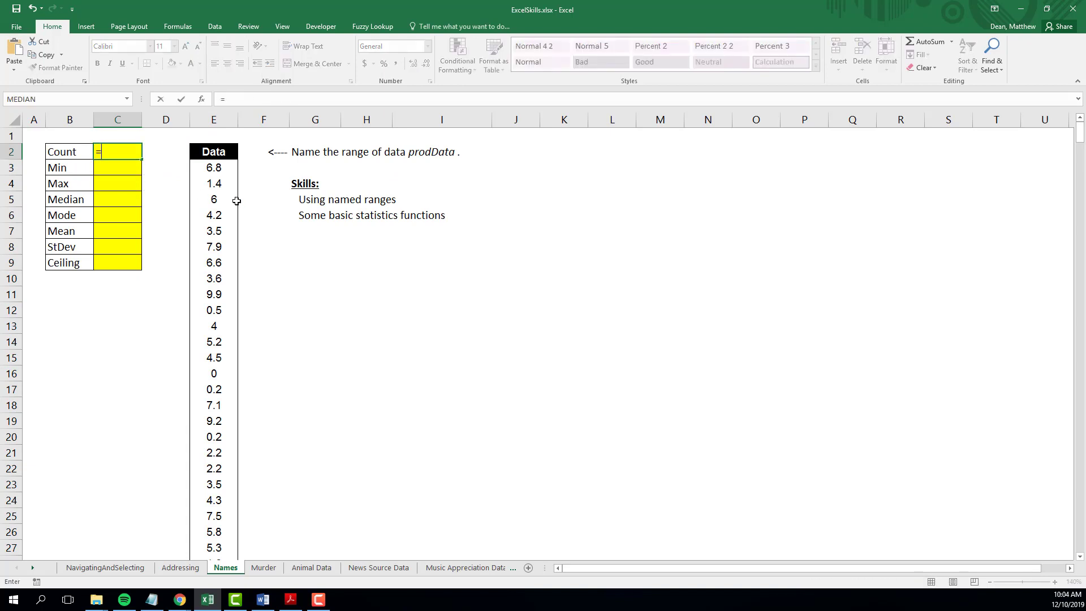
pyautogui.write('count(p')
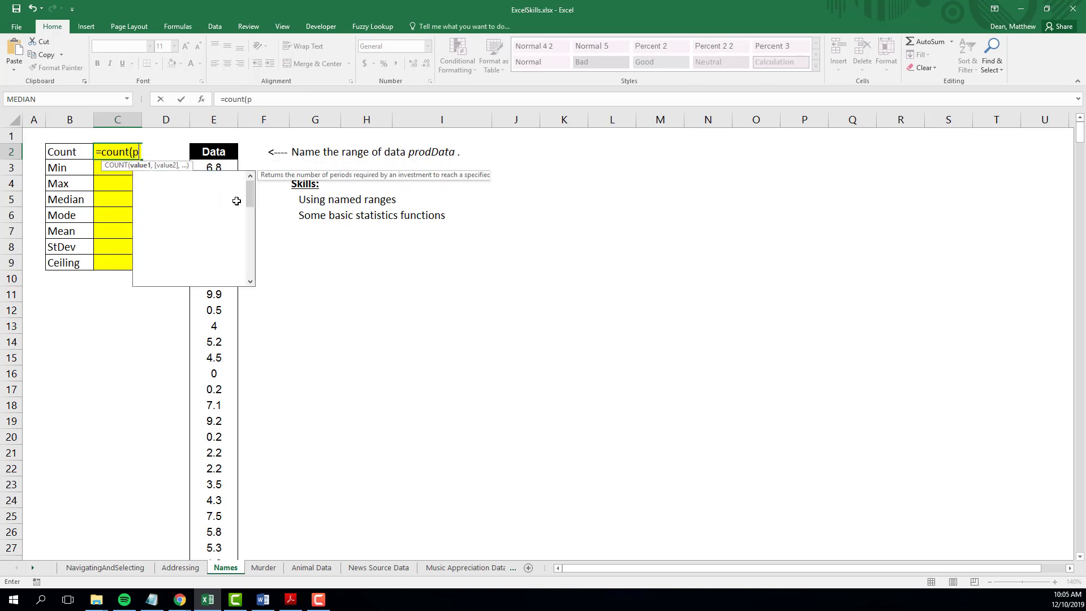
pyautogui.write('rod')
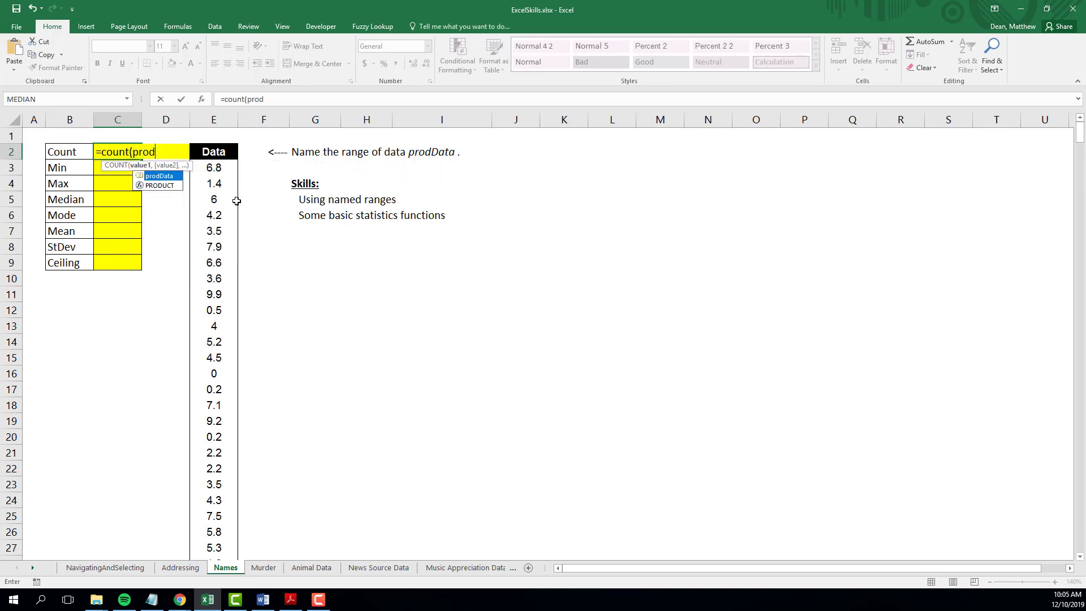
pyautogui.doubleClick(167, 179)
pyautogui.write(')')
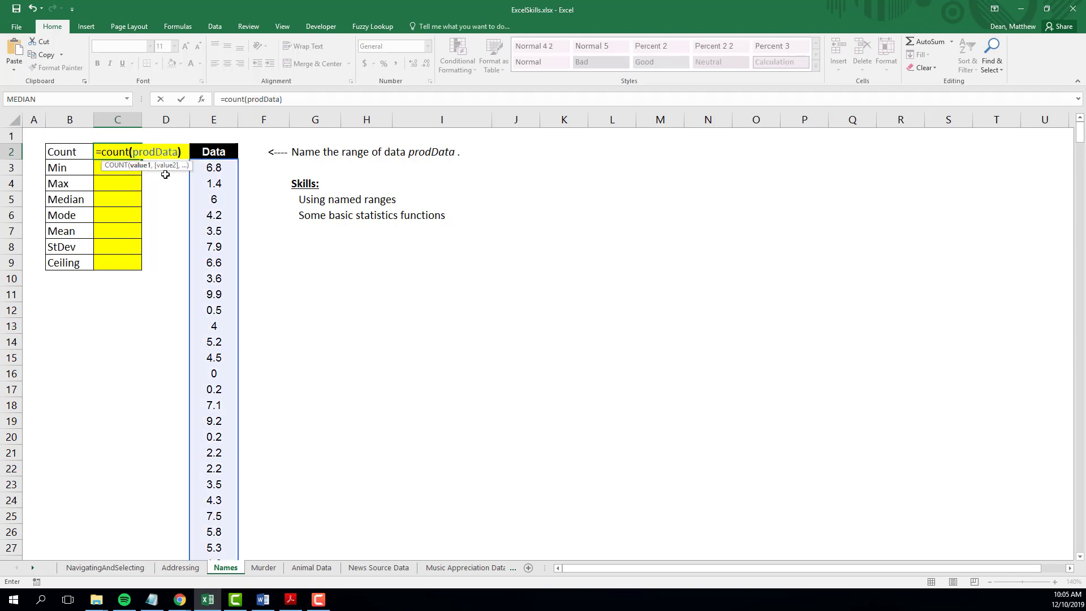
pyautogui.press('Return')
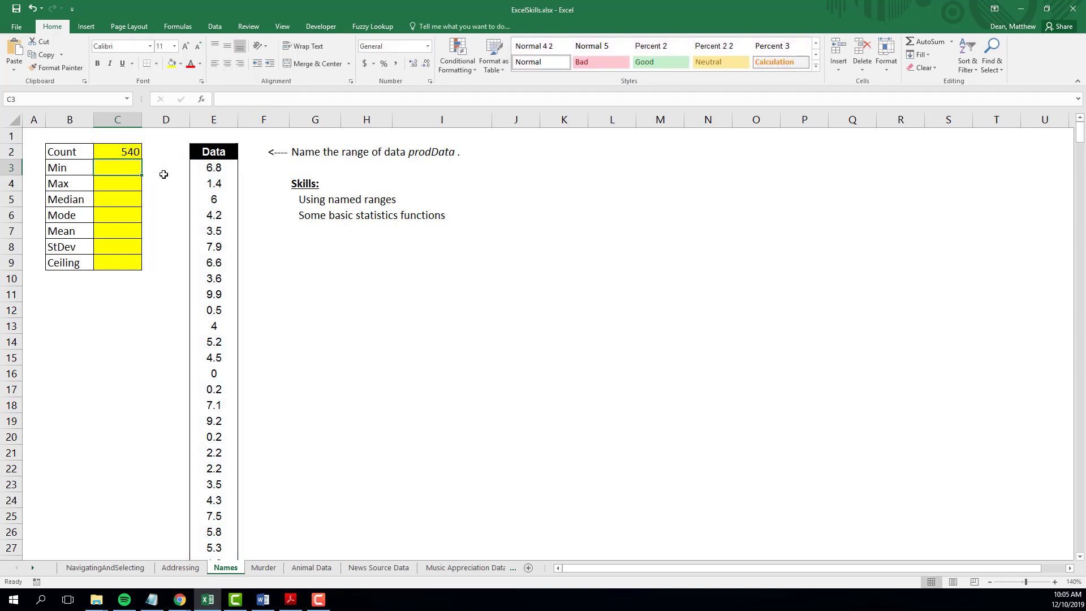
# - Fill the Count formula from C2 down through the Median cell C5 and inspect the copied formula in C3
pyautogui.click(133, 155)
pyautogui.click(143, 163)
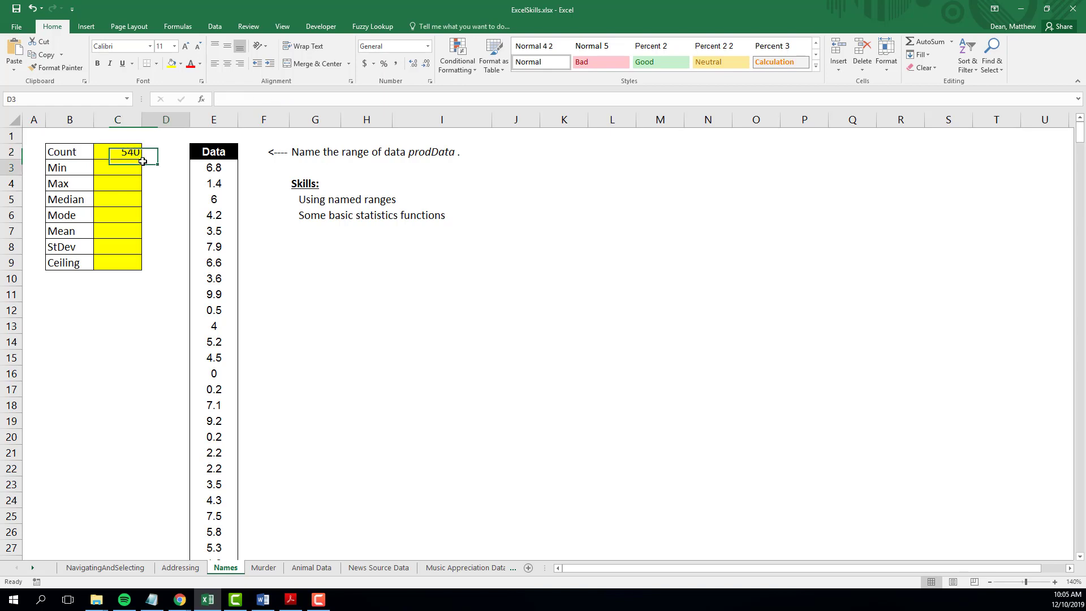
pyautogui.click(133, 154)
pyautogui.moveTo(142, 159); pyautogui.dragTo(142, 205)
pyautogui.doubleClick(134, 168)
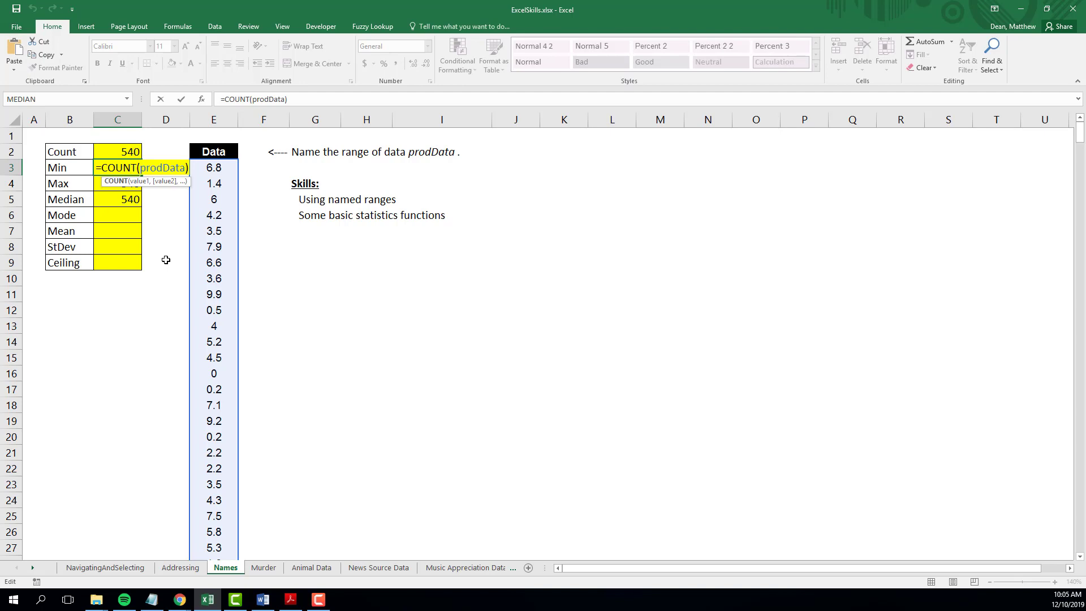
pyautogui.press('Escape')
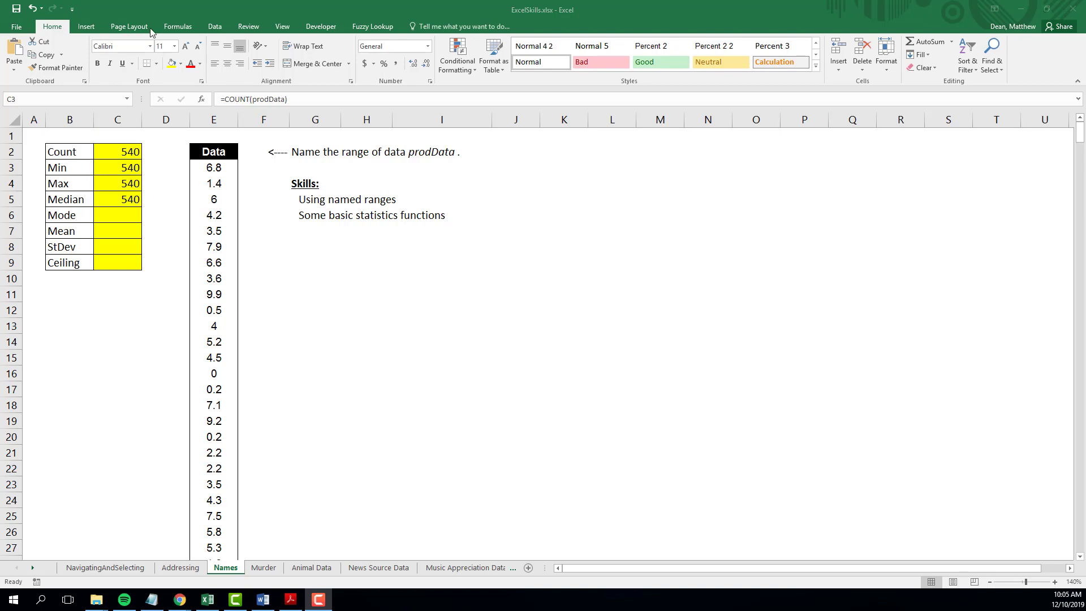
# - Review the definition of prodData in the Name Manager, including its scope and the range it refers to
pyautogui.click(170, 28)
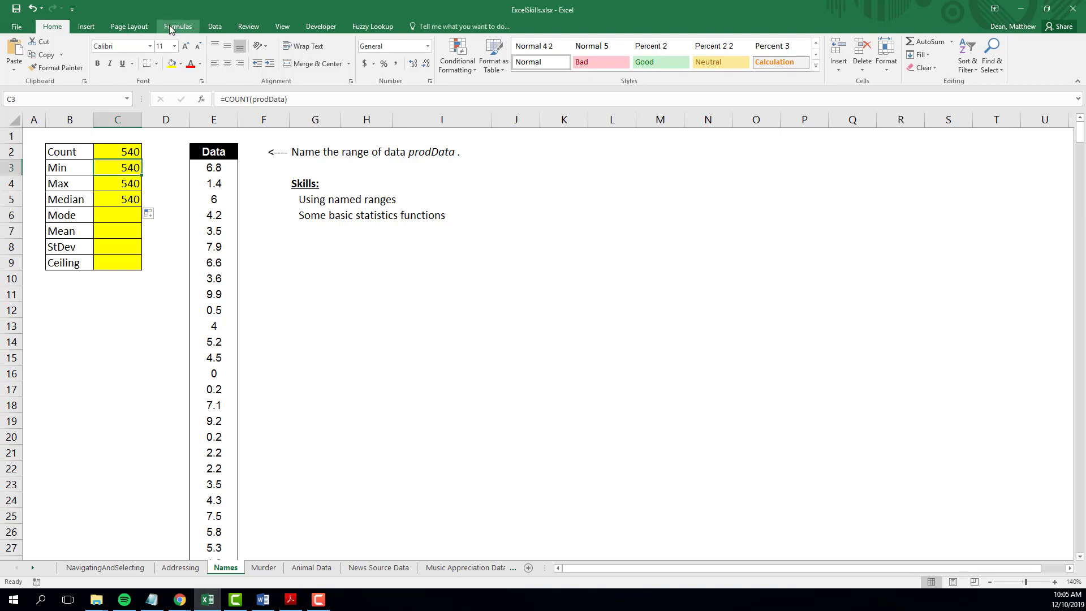
pyautogui.click(174, 27)
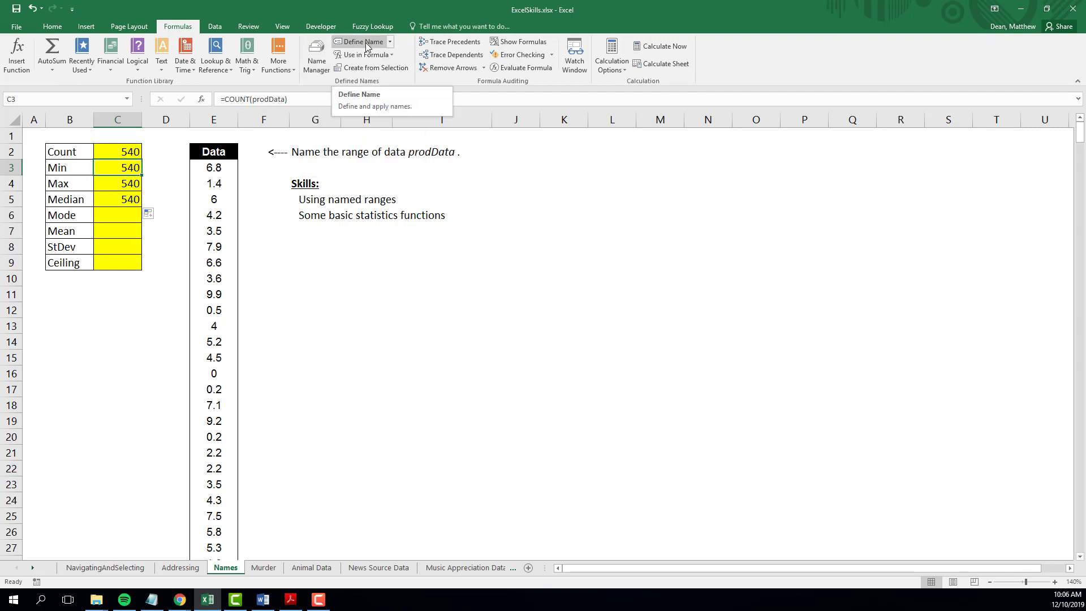
pyautogui.click(322, 66)
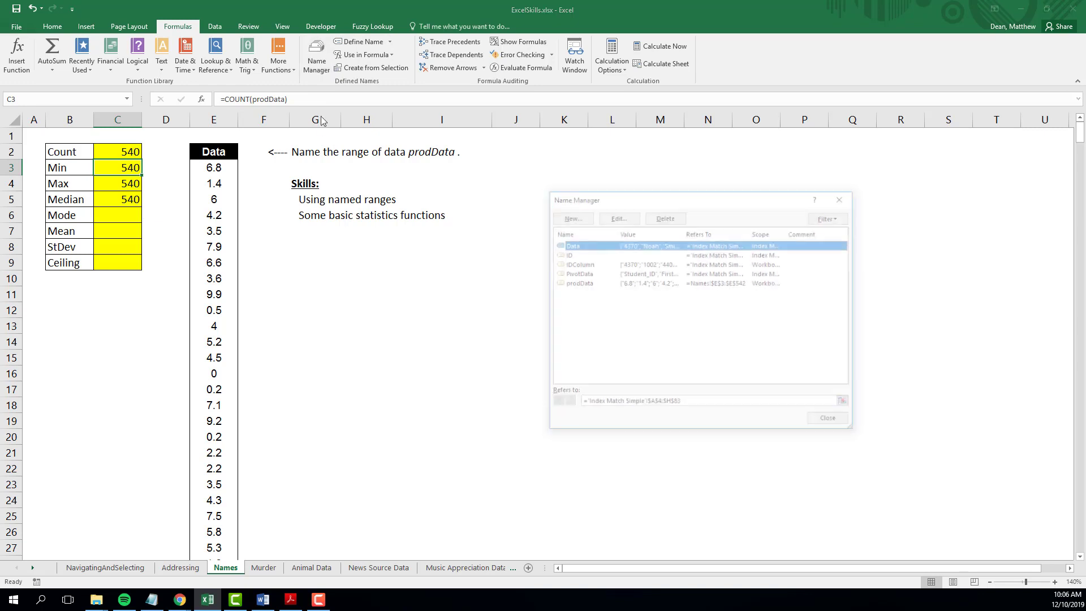
pyautogui.click(577, 283)
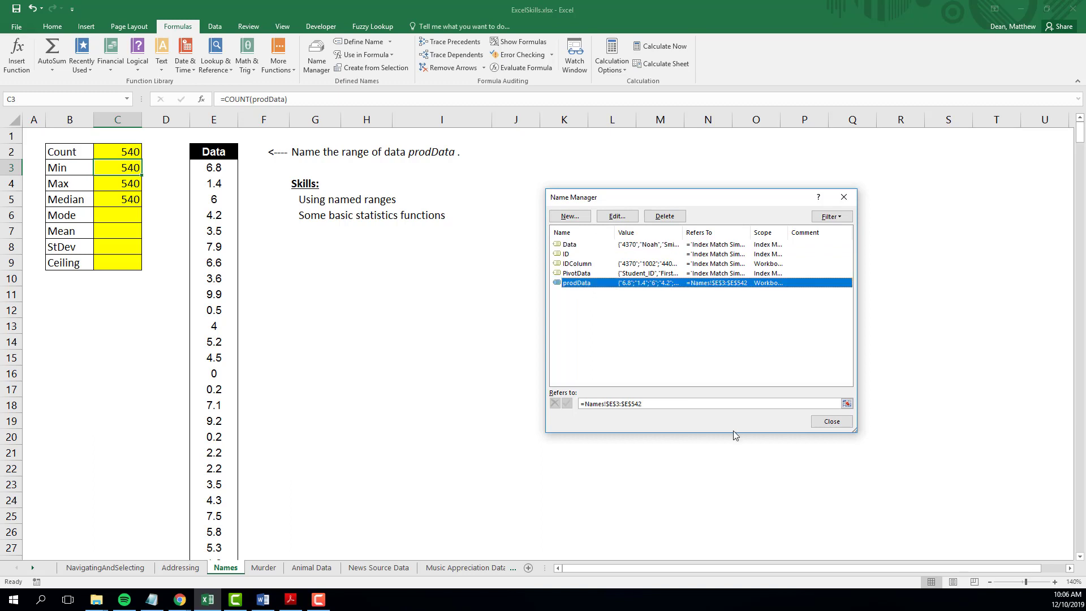
pyautogui.click(610, 216)
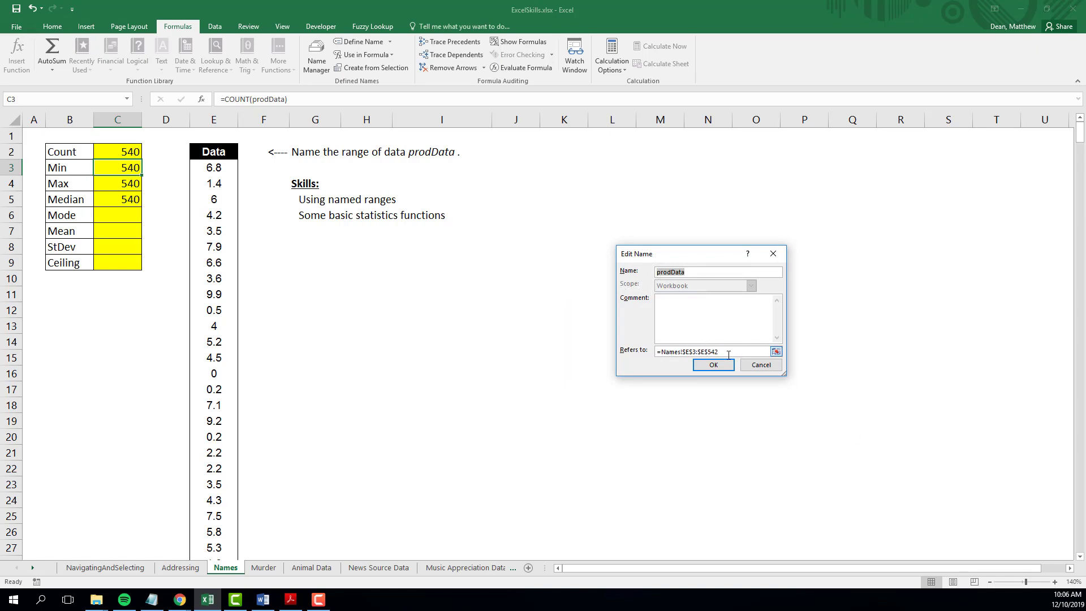
pyautogui.click(713, 365)
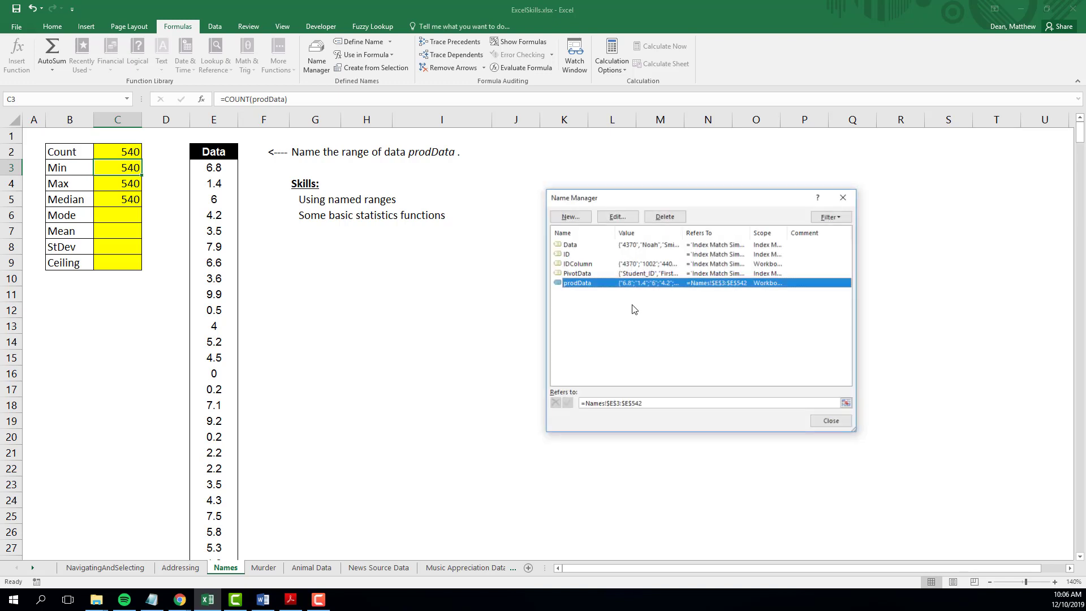
# - Delete the range name prodData and check the formula in the Count cell C2
pyautogui.click(664, 217)
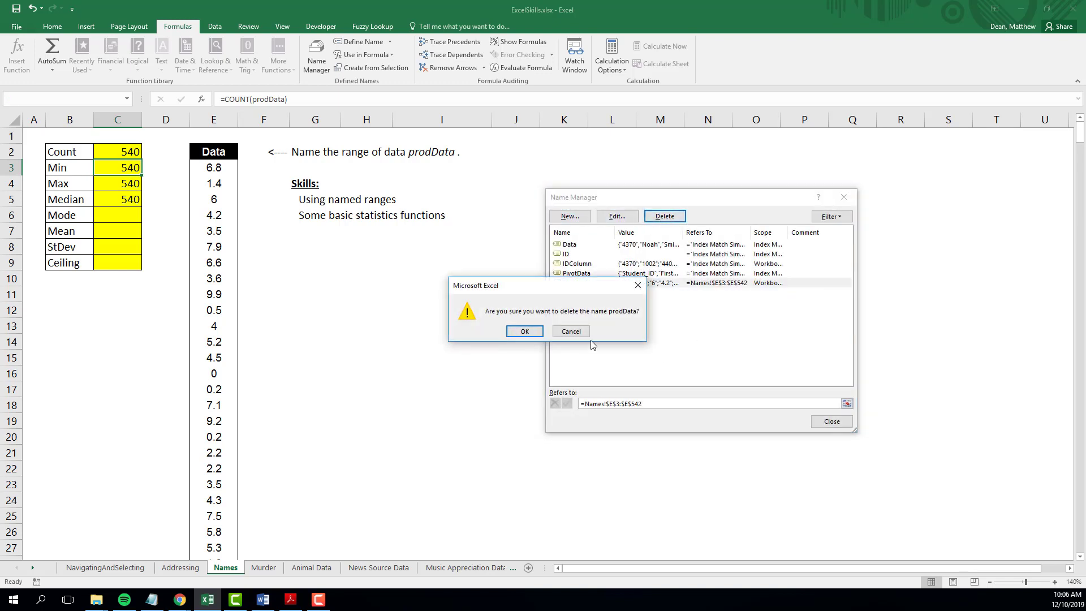
pyautogui.click(535, 333)
pyautogui.click(832, 422)
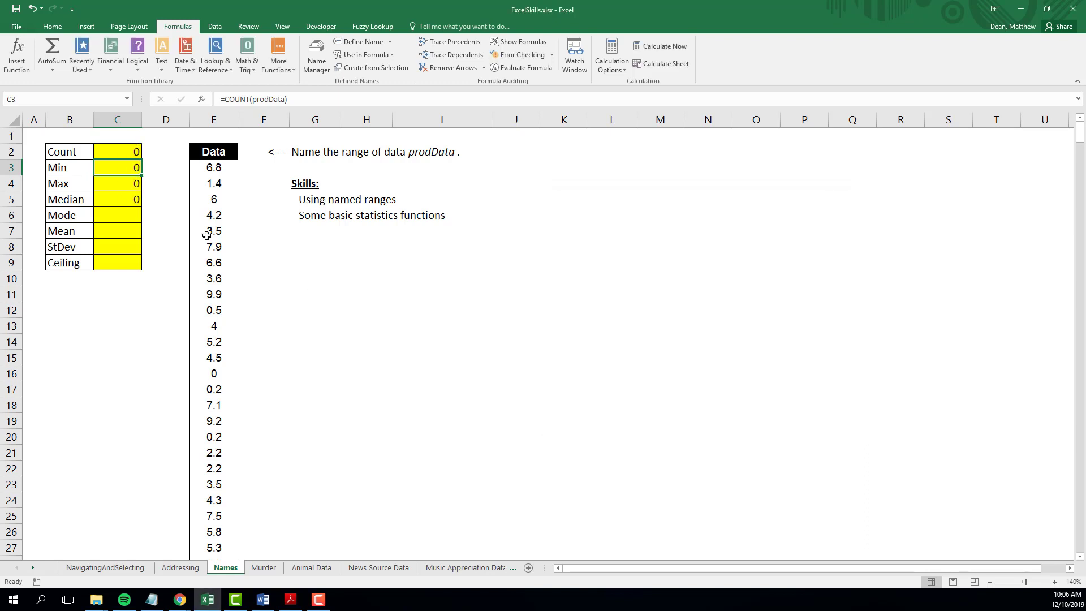
pyautogui.click(123, 153)
pyautogui.doubleClick(122, 153)
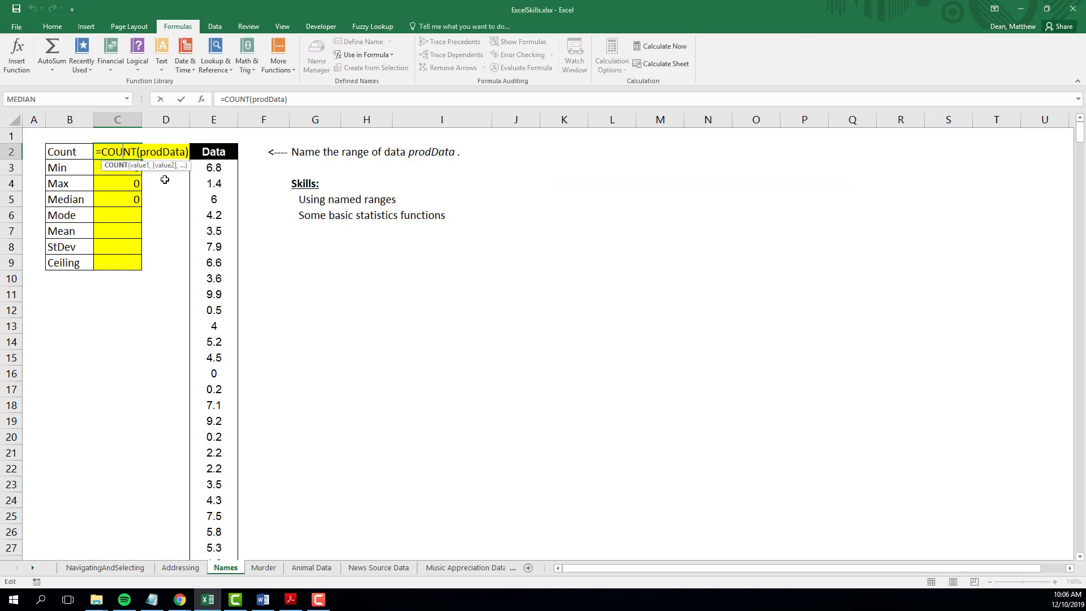
pyautogui.press('Escape')
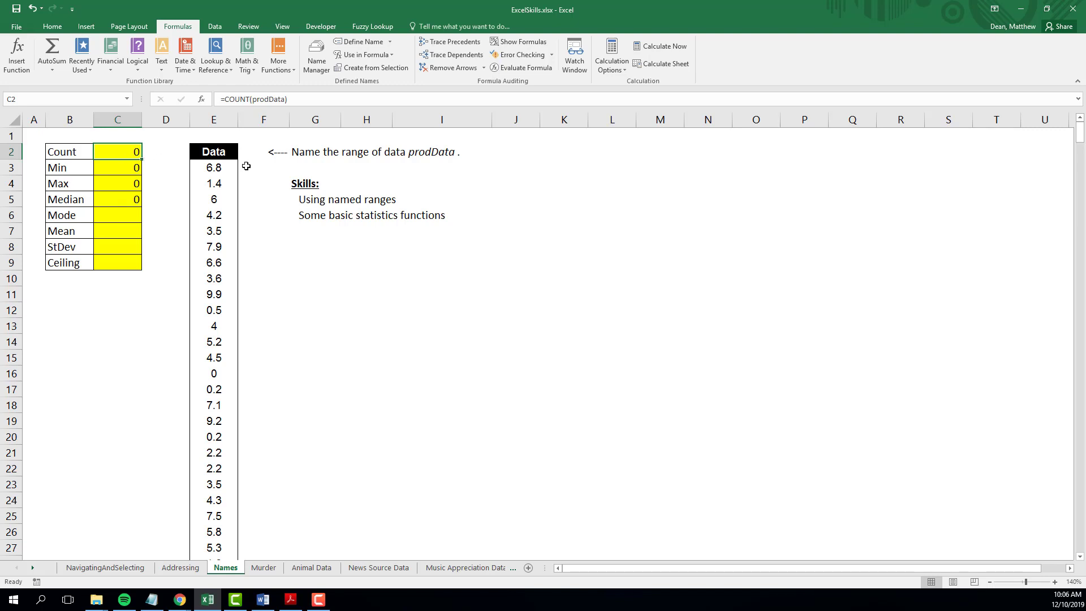
# - Define the name prodData with Workbook scope for the data values in E3:E542
pyautogui.click(358, 46)
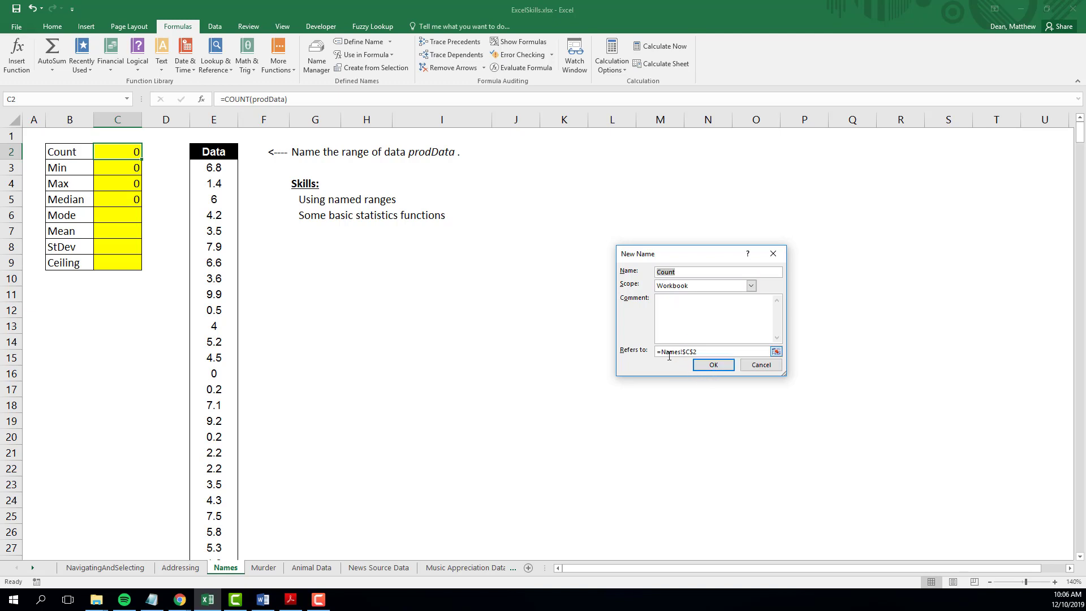
pyautogui.click(762, 365)
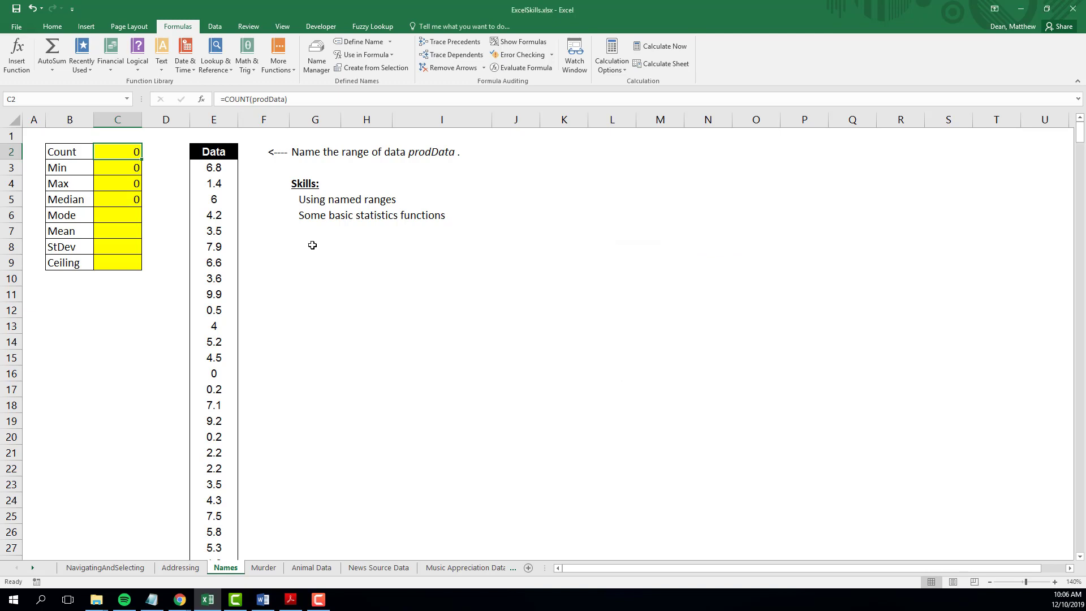
pyautogui.click(220, 169)
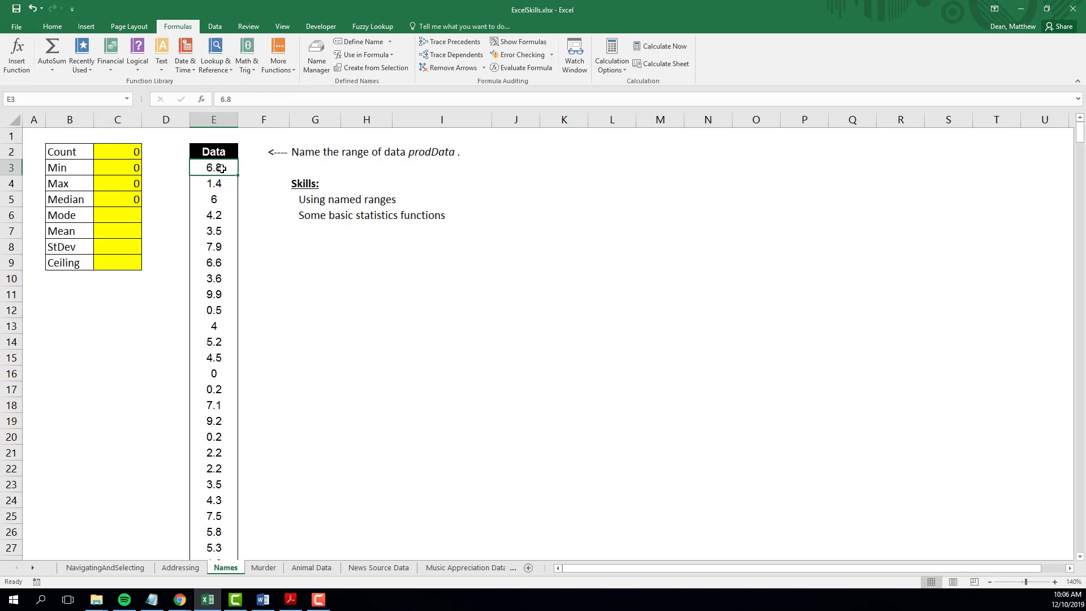
pyautogui.hotkey('ctrl', 'shift', 'Down')
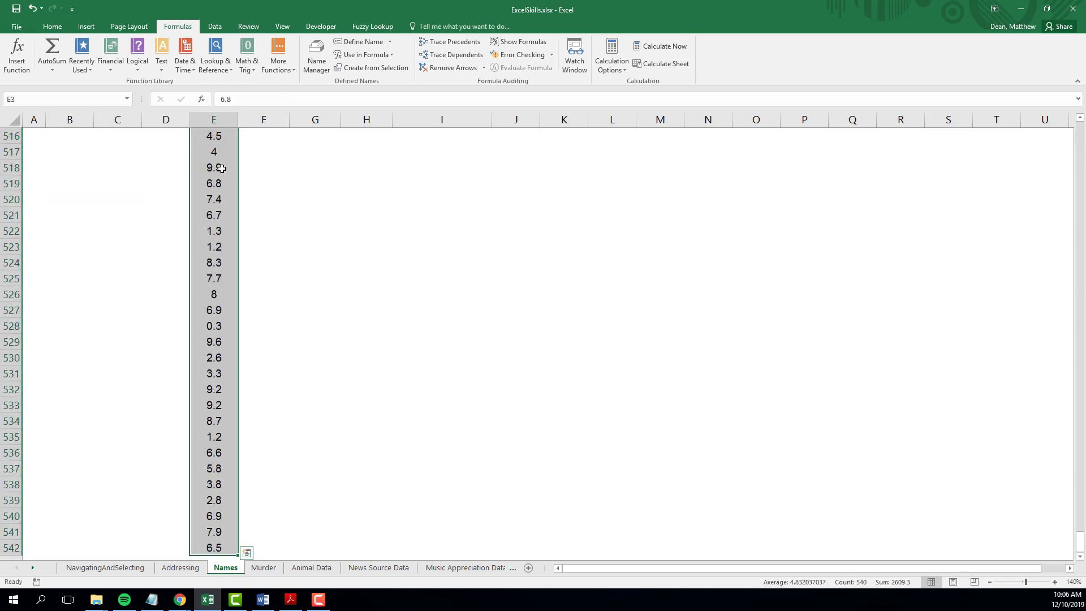
pyautogui.click(365, 41)
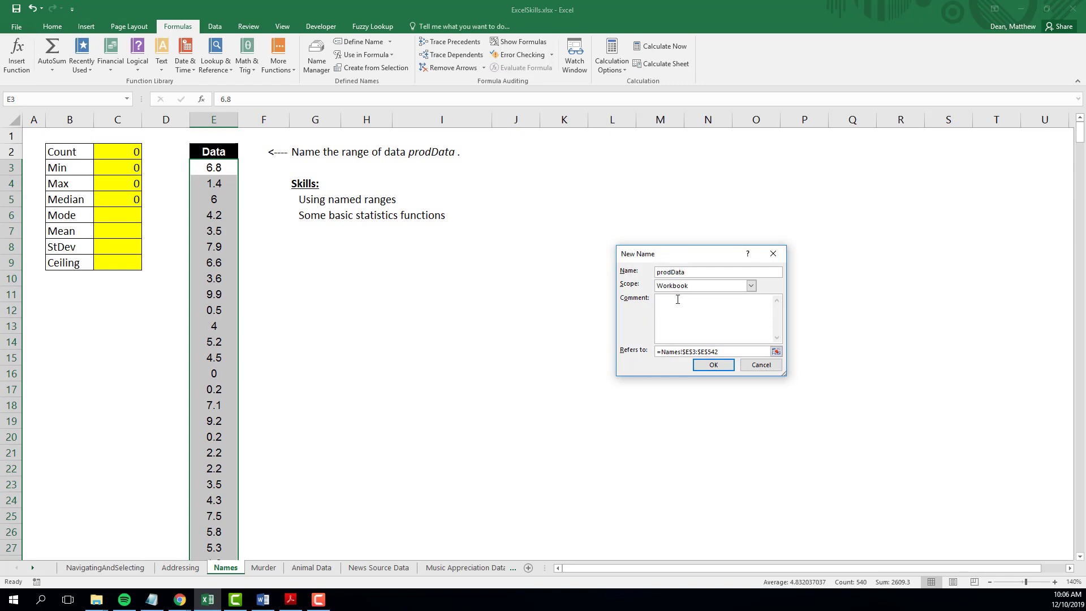
pyautogui.click(752, 286)
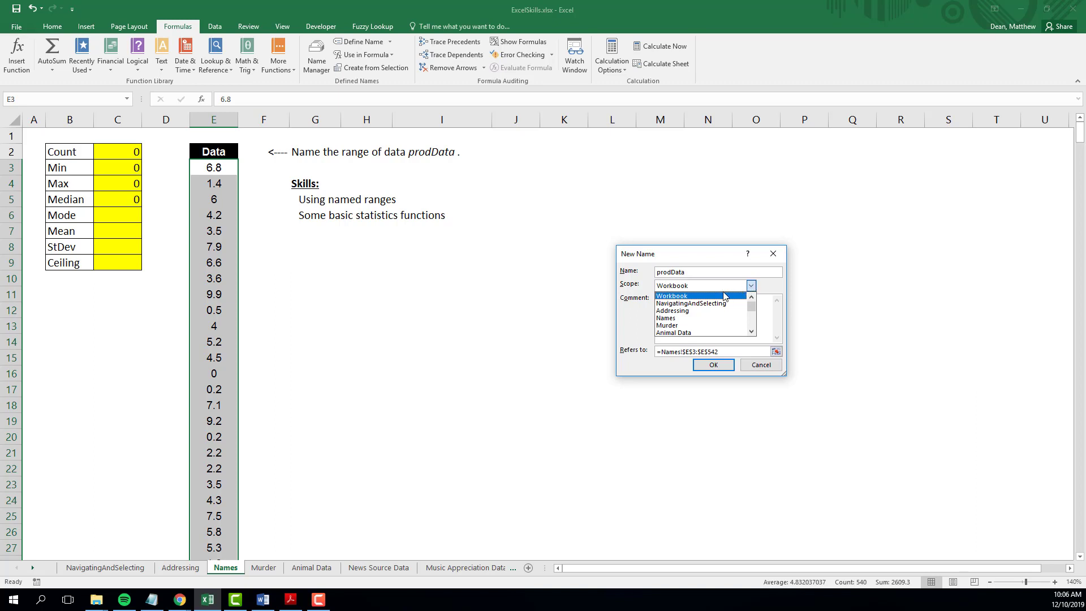
pyautogui.click(686, 296)
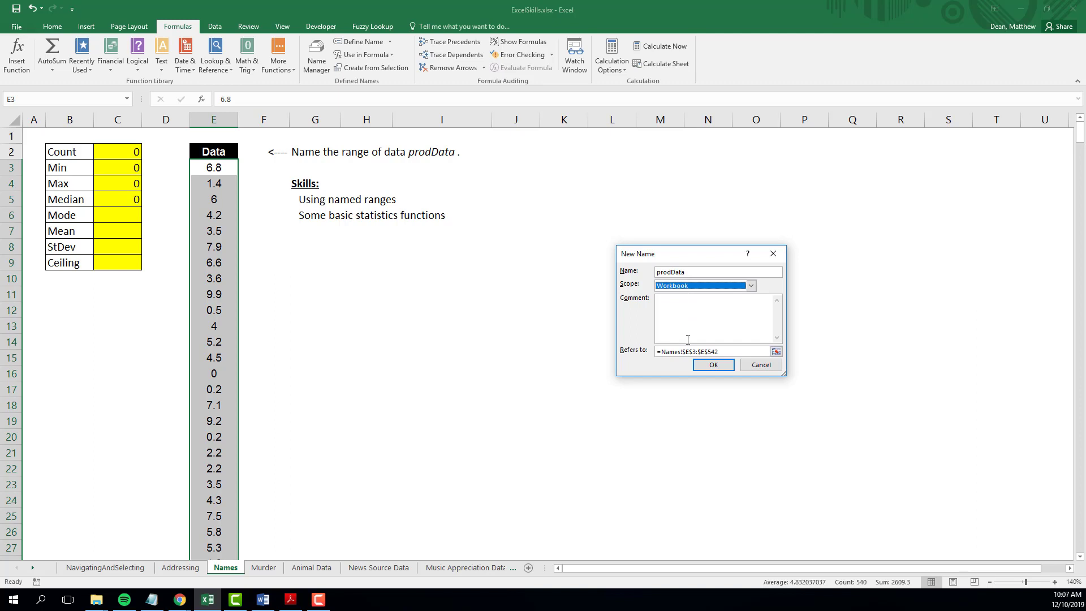
pyautogui.click(713, 365)
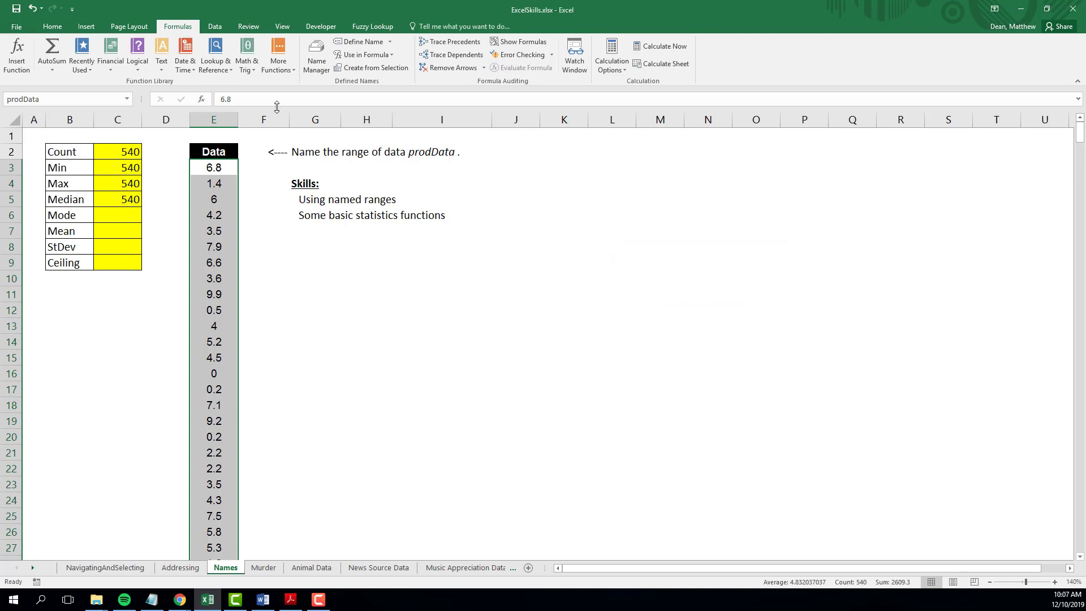
# - Delete the name prodData from the workbook again through the Name Manager
pyautogui.click(316, 56)
pyautogui.click(583, 284)
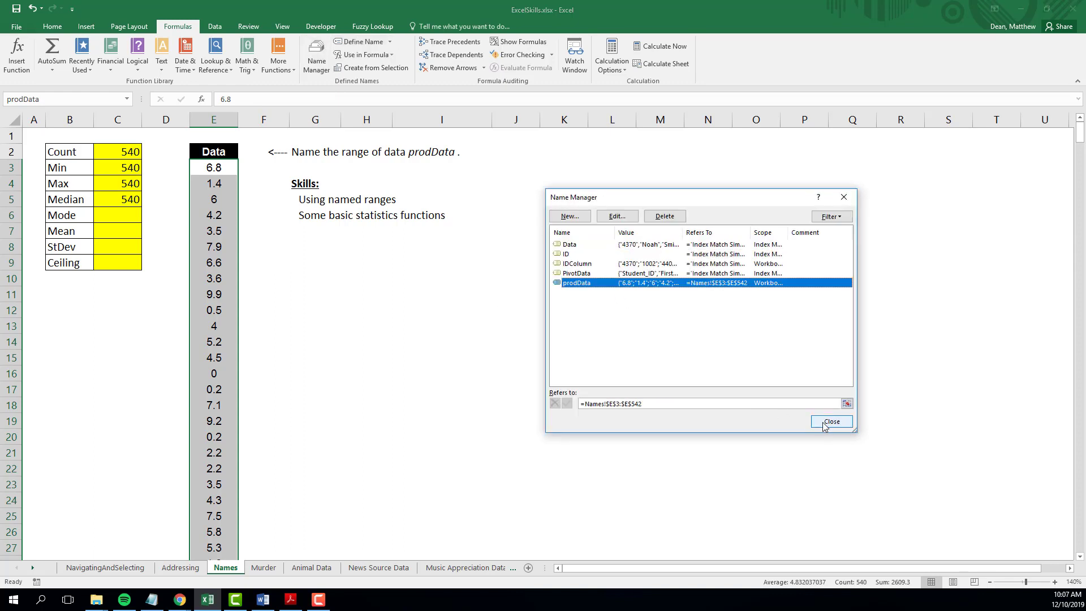
pyautogui.click(664, 216)
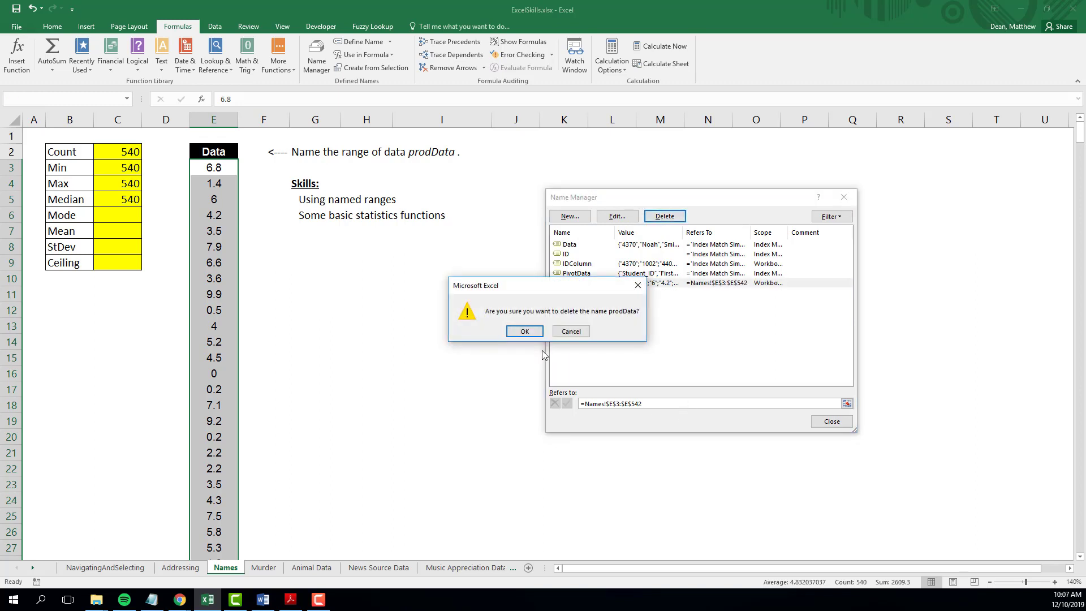
pyautogui.click(524, 331)
pyautogui.click(831, 422)
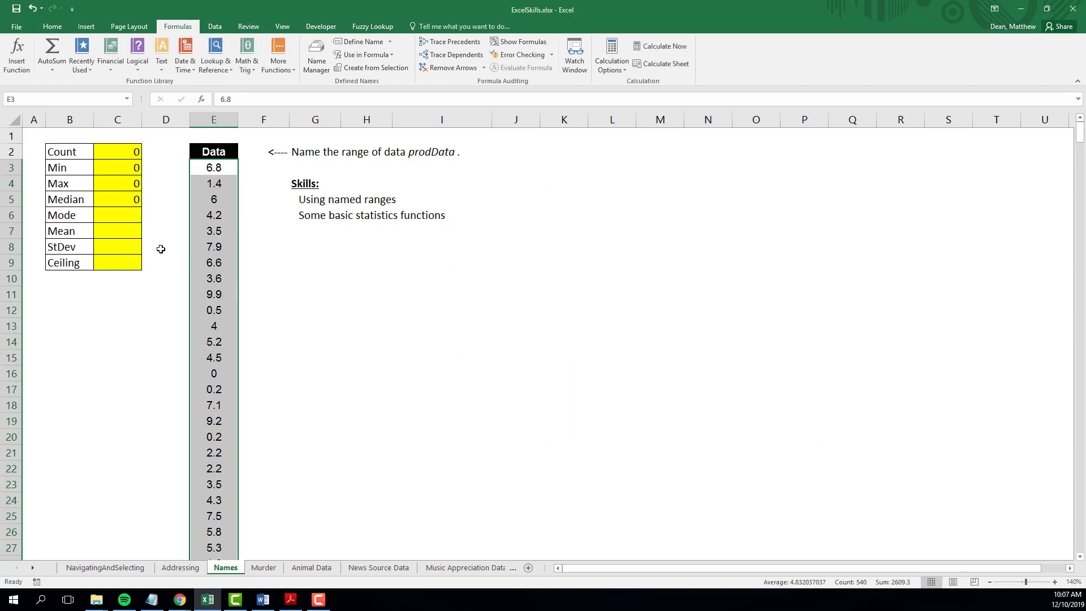
pyautogui.click(315, 247)
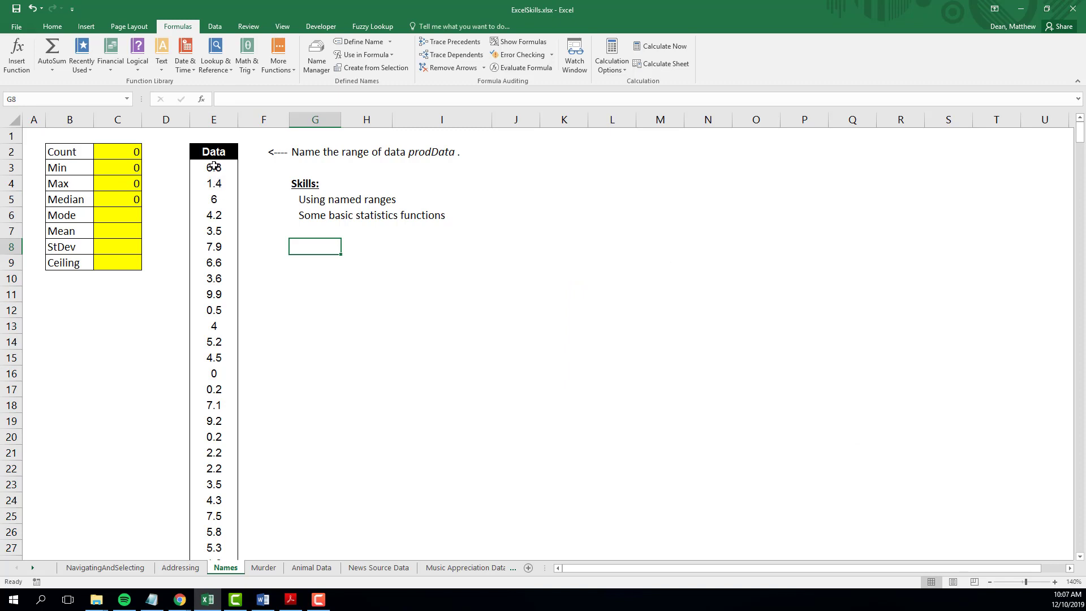
# - Select the data values in E3:E542 and create the Workbook-scope name prodData for them in the Name Manager
pyautogui.click(213, 166)
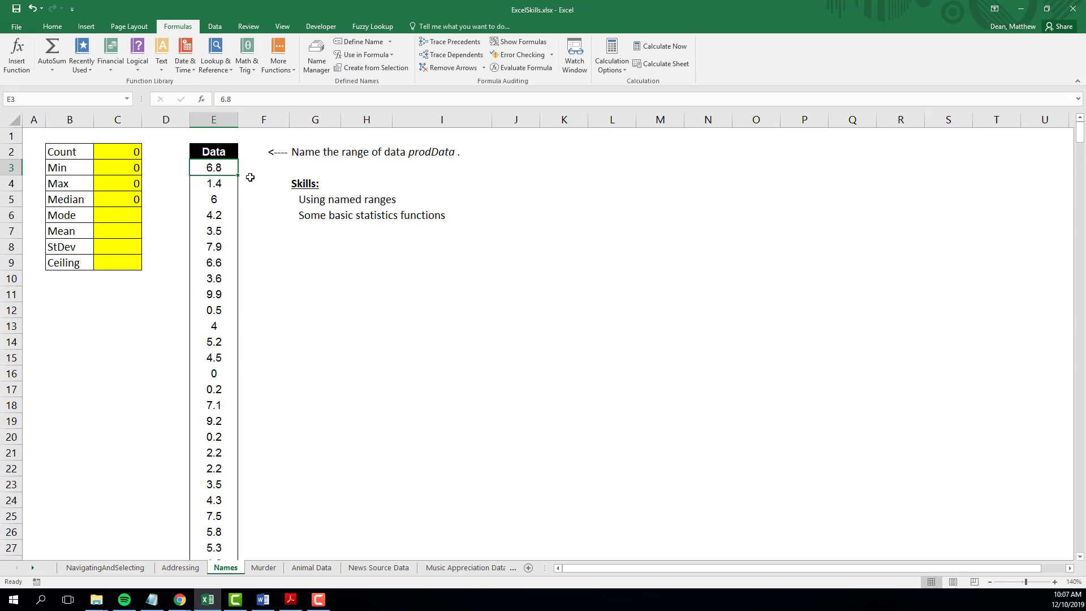
pyautogui.hotkey('ctrl', 'shift', 'Down')
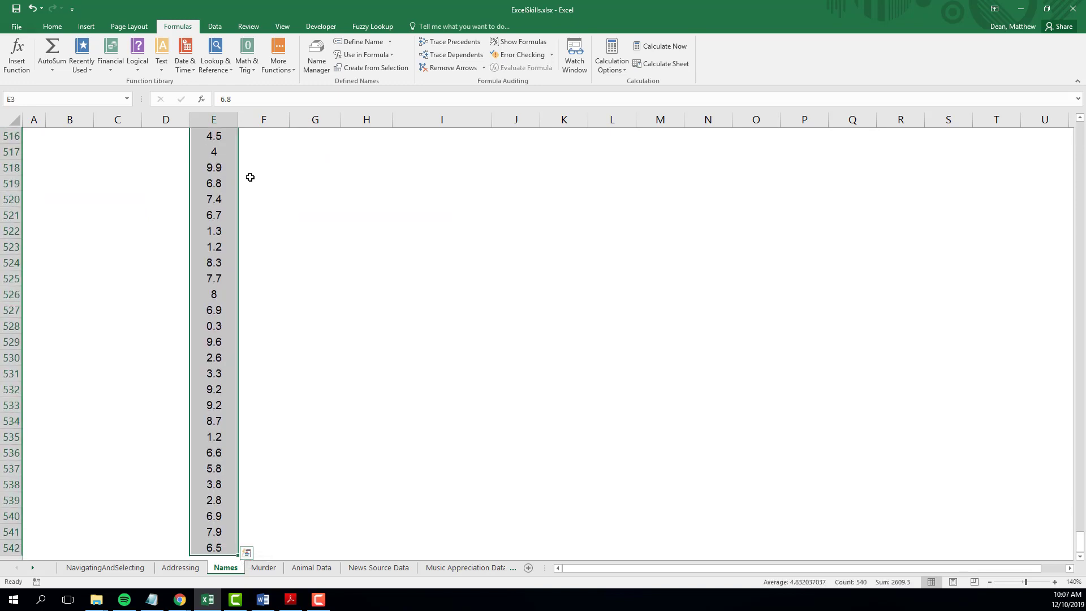
pyautogui.hotkey('ctrl', 'BackSpace')
pyautogui.hotkey('ctrl', 'F3')
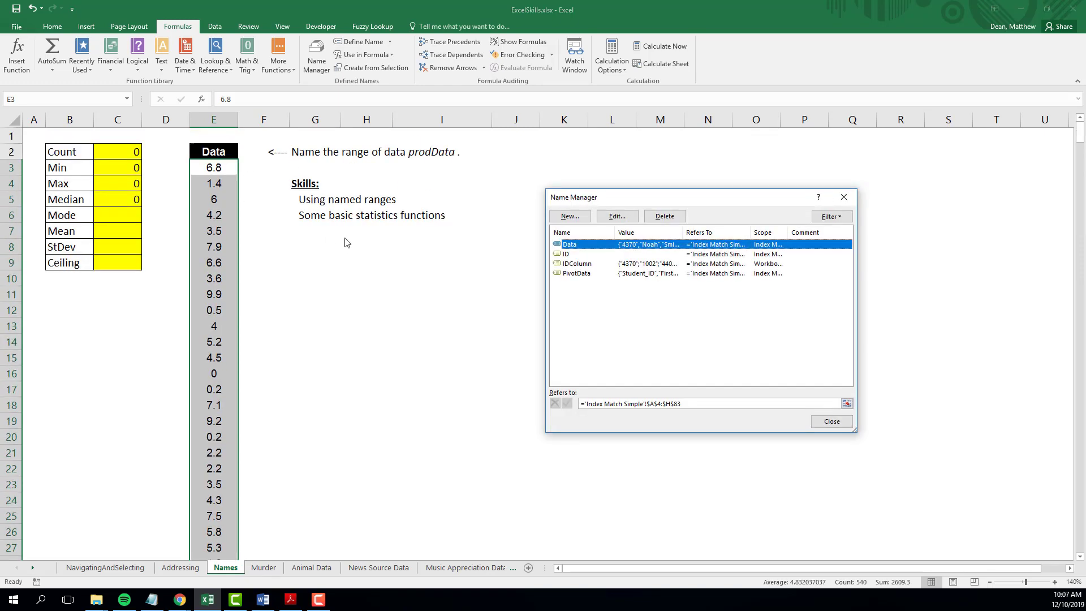
pyautogui.click(570, 216)
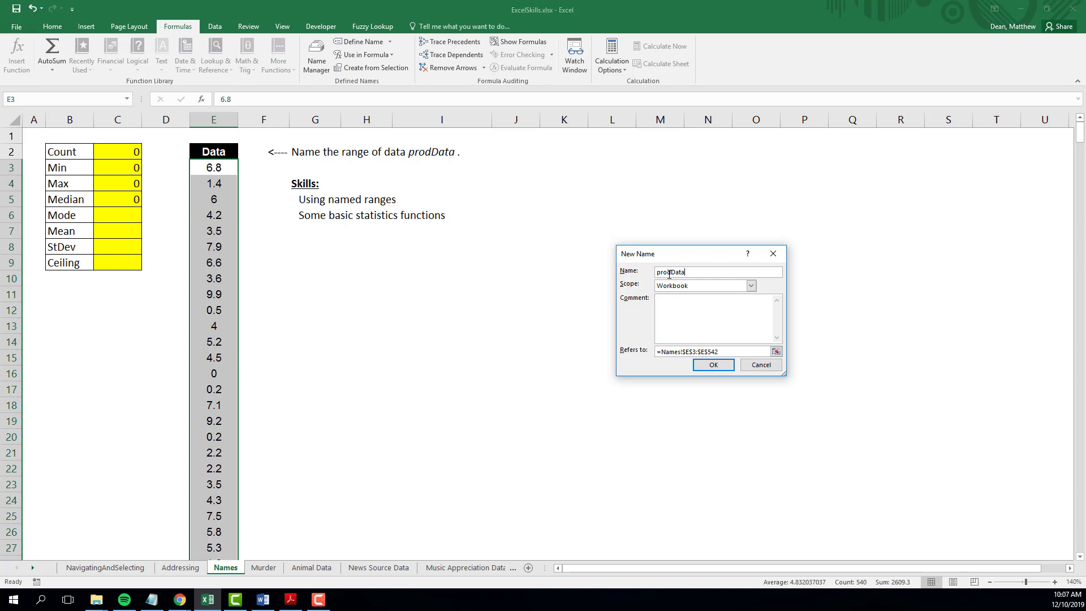
pyautogui.click(714, 365)
pyautogui.click(831, 421)
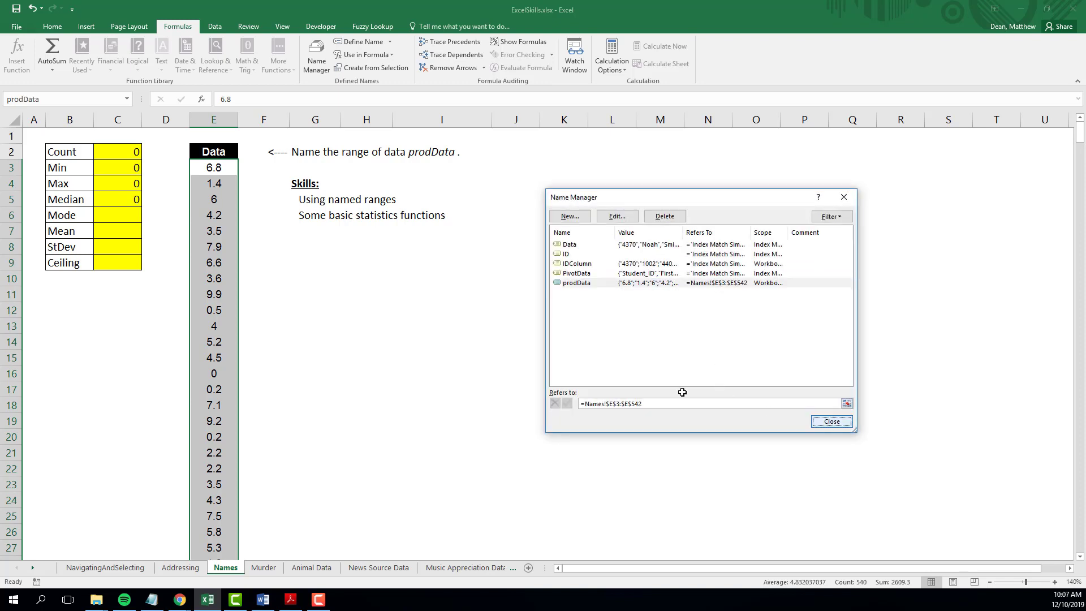
pyautogui.click(110, 154)
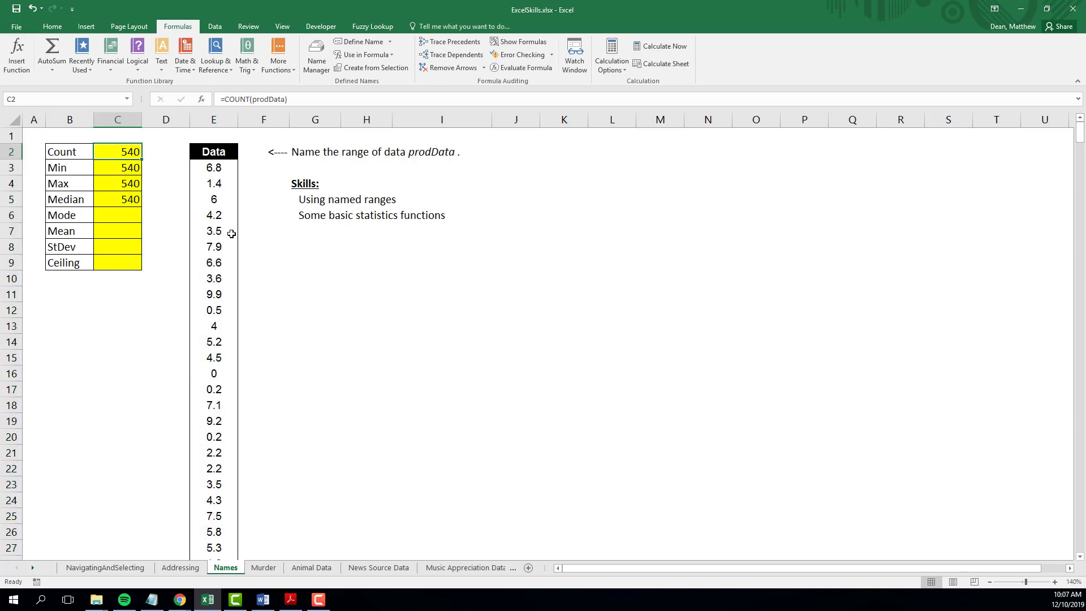
# - Change the function in the Min cell C3 so that its formula is =MIN(prodData)
pyautogui.click(117, 169)
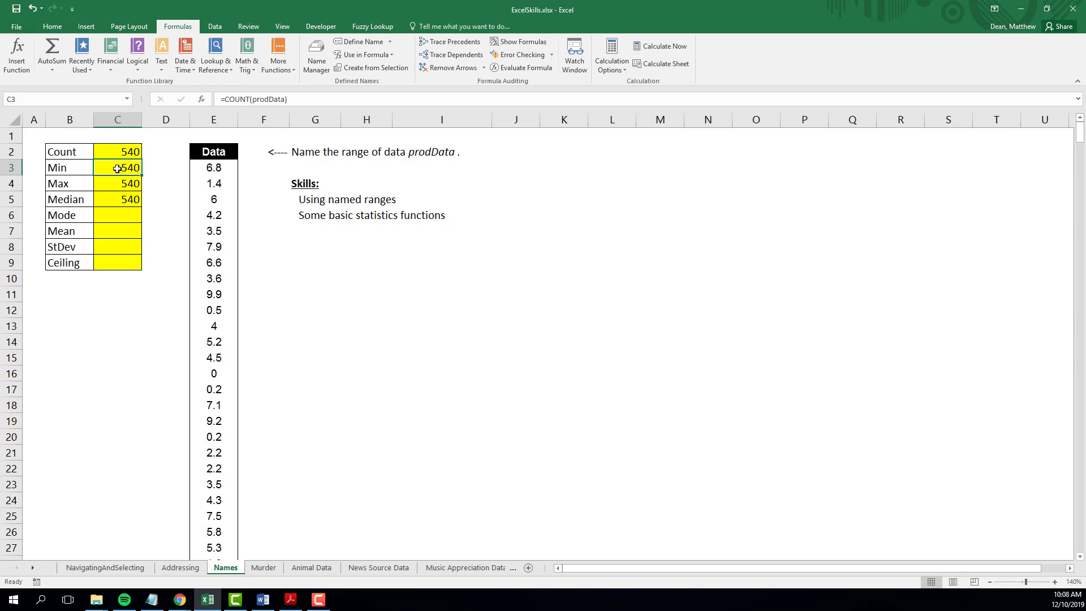
pyautogui.click(251, 99)
pyautogui.press('BackSpace')
pyautogui.press('BackSpace')
pyautogui.press('BackSpace')
pyautogui.press('BackSpace')
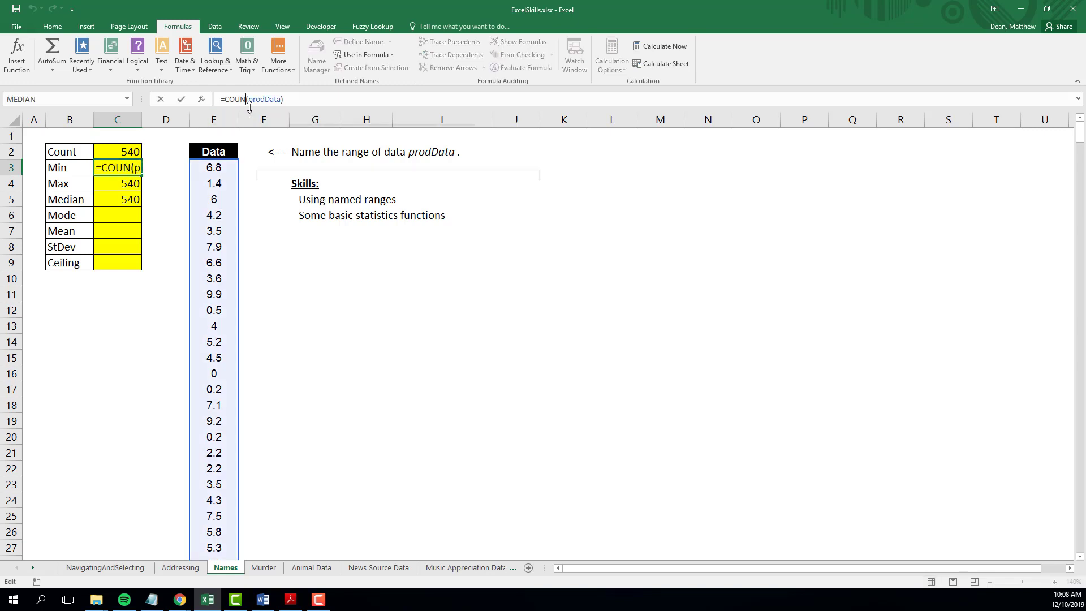
pyautogui.press('BackSpace')
pyautogui.write('MIN')
pyautogui.press('Return')
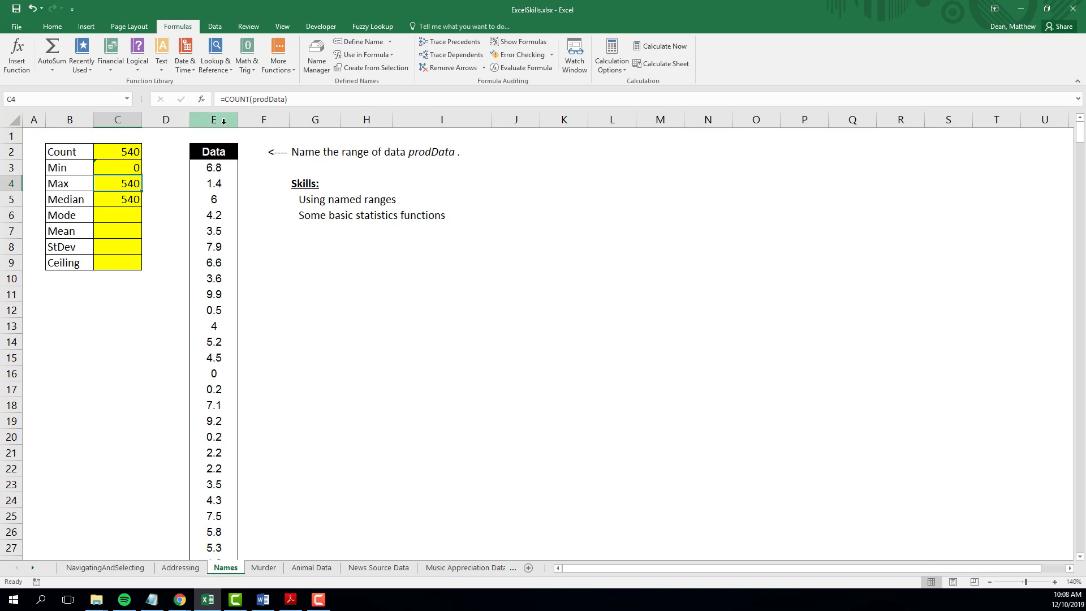
# - Change the function in the Max cell C4 so that its formula is =MAX(prodData)
pyautogui.click(252, 100)
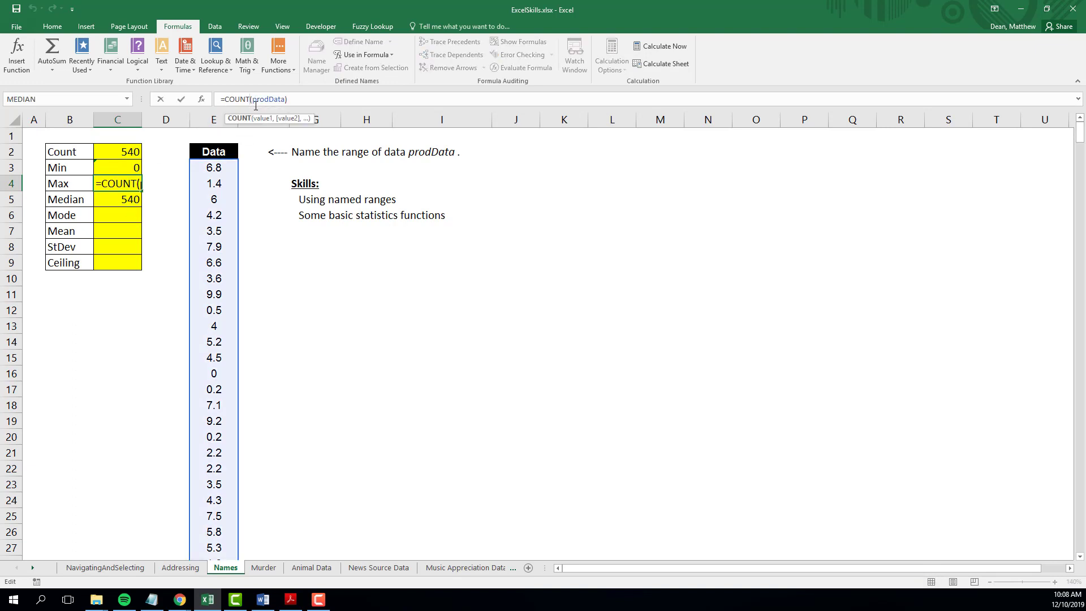
pyautogui.press('BackSpace')
pyautogui.press('BackSpace')
pyautogui.press('BackSpace')
pyautogui.press('BackSpace')
pyautogui.press('BackSpace')
pyautogui.write('MAX')
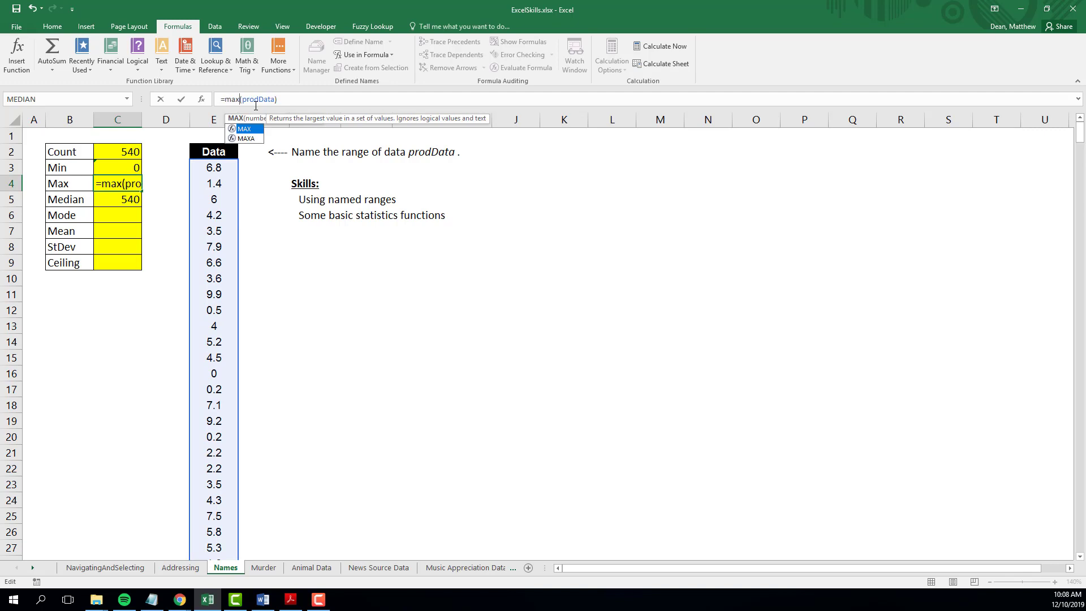
pyautogui.press('Return')
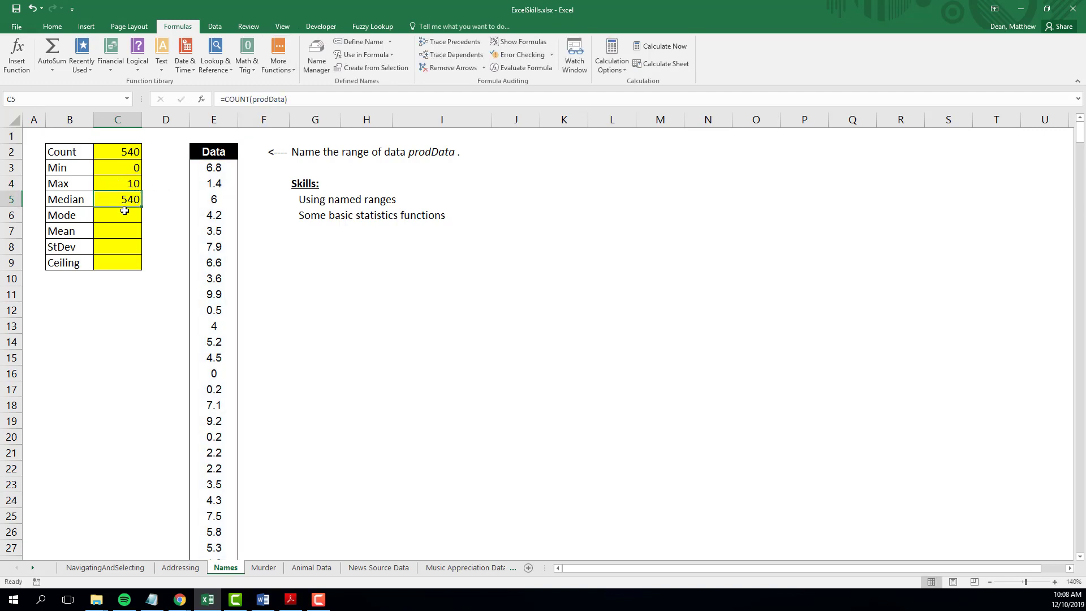
# - Replace the function in the Median cell C5 so that its formula is =MEDIAN(prodData)
pyautogui.click(249, 100)
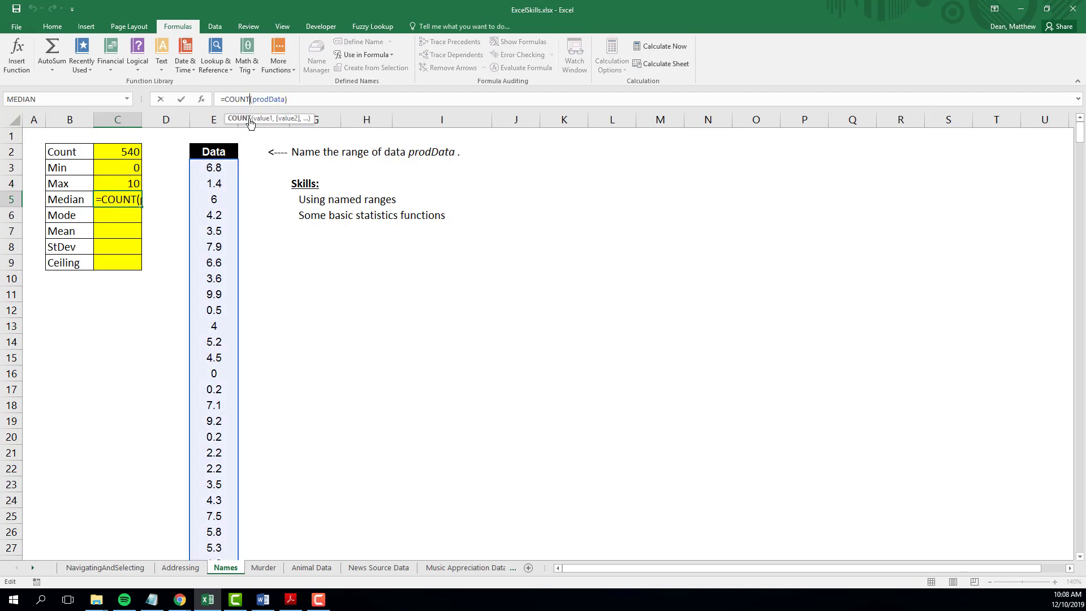
pyautogui.press('BackSpace')
pyautogui.press('BackSpace')
pyautogui.press('BackSpace')
pyautogui.press('BackSpace')
pyautogui.press('BackSpace')
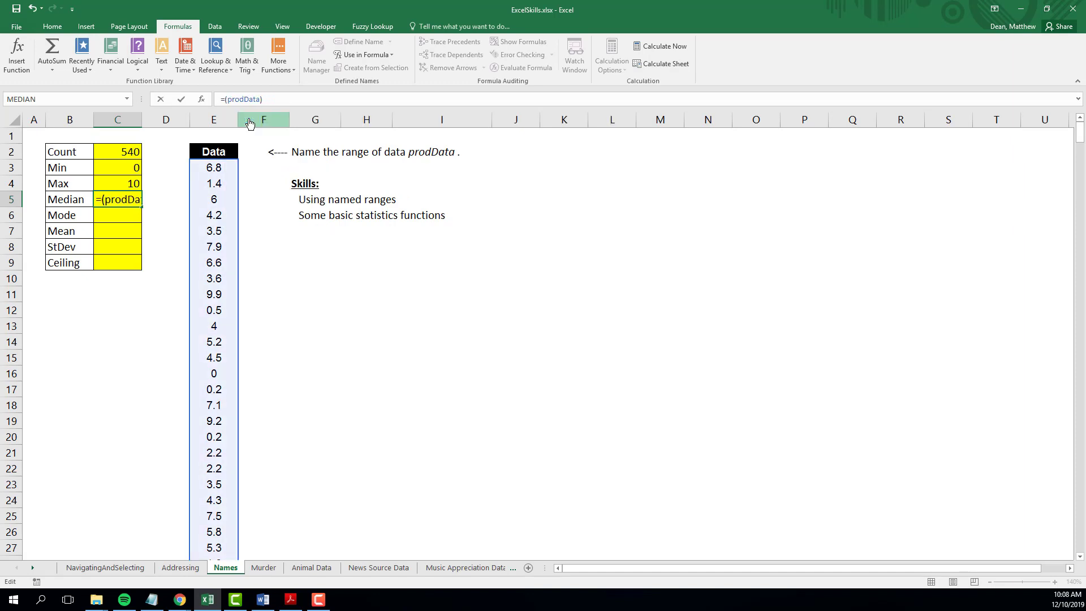
pyautogui.write('median')
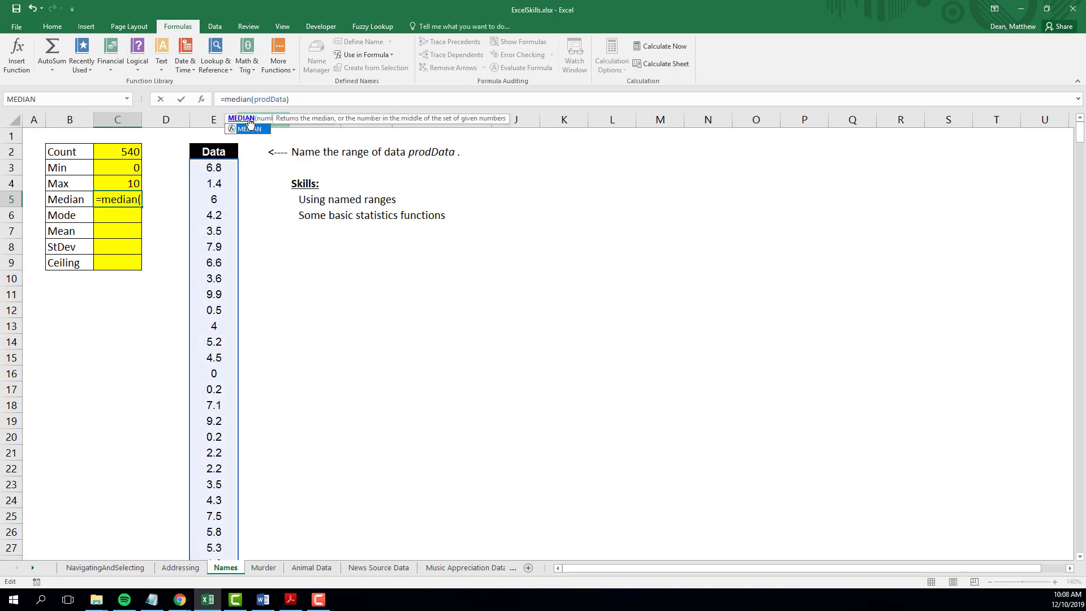
pyautogui.press('Return')
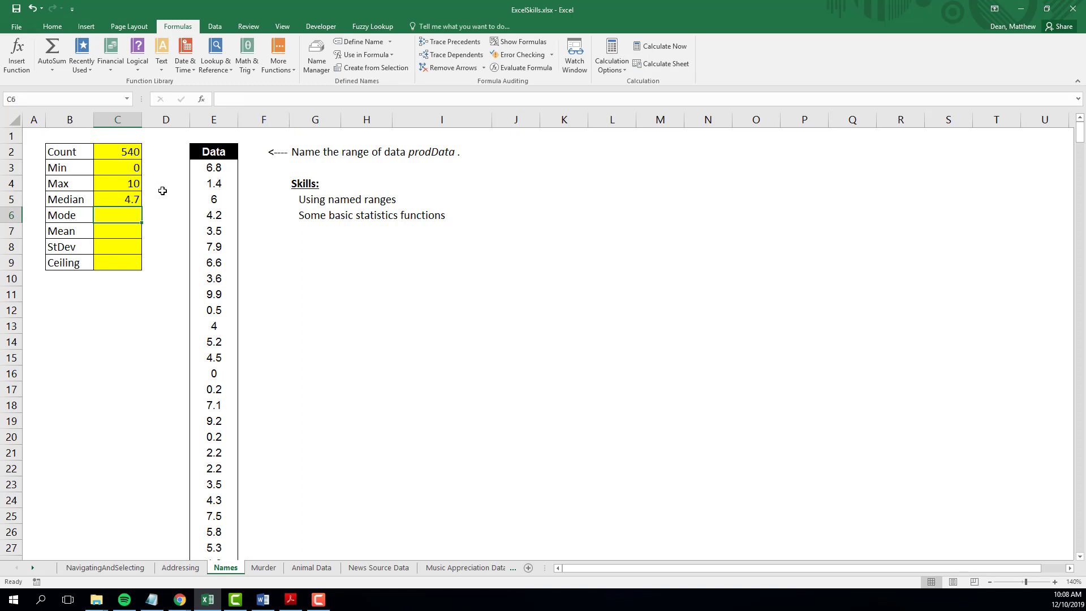
# - Enter the formula =MODE.SNGL(prodData) in the Mode cell C6
pyautogui.write('=md')
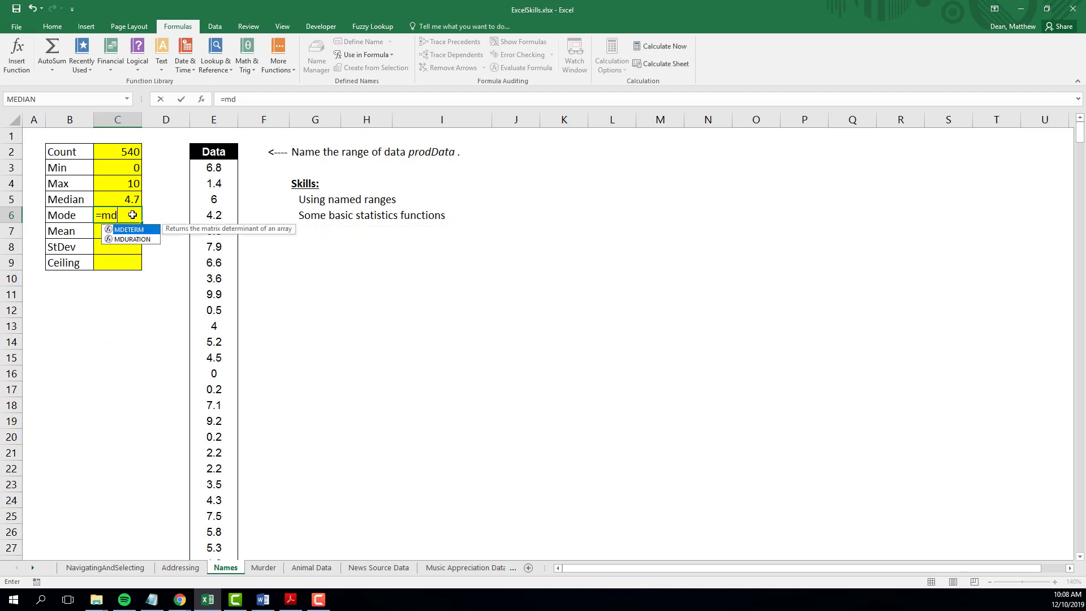
pyautogui.press('BackSpace')
pyautogui.write('ode')
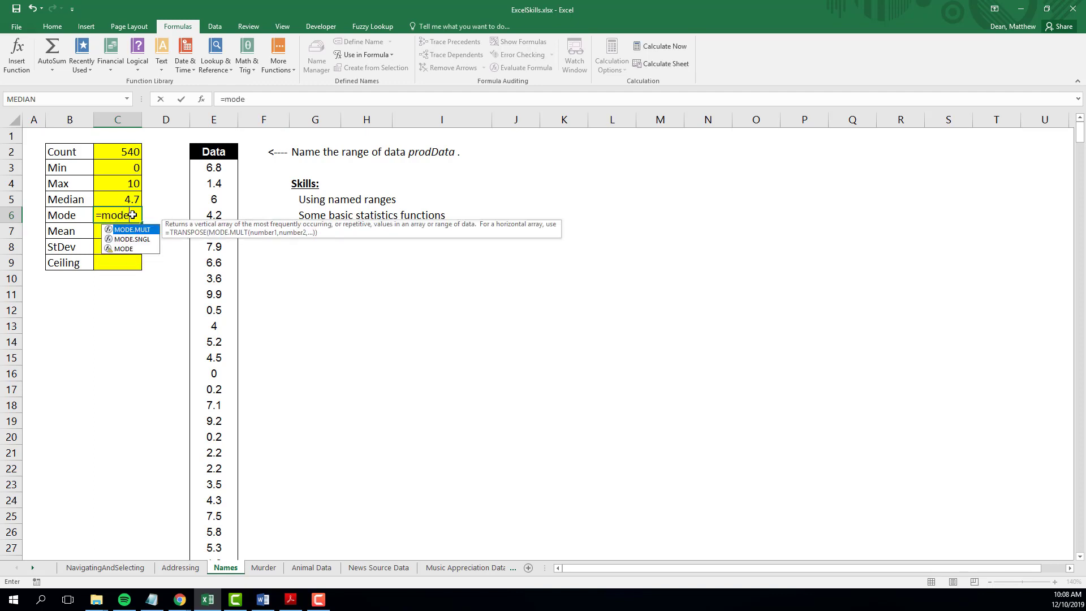
pyautogui.press('Down')
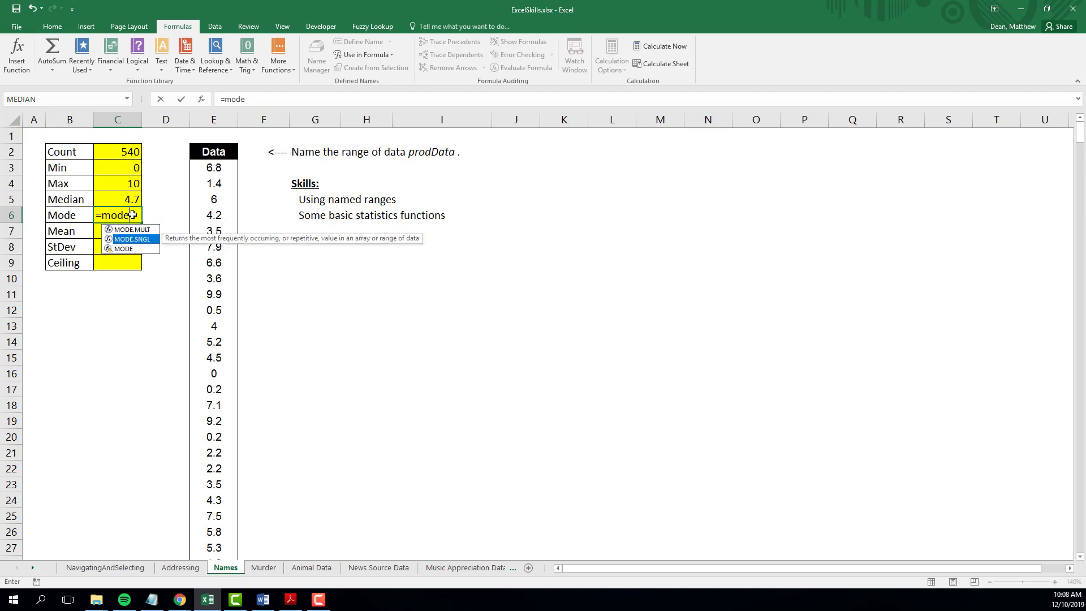
pyautogui.press('Tab')
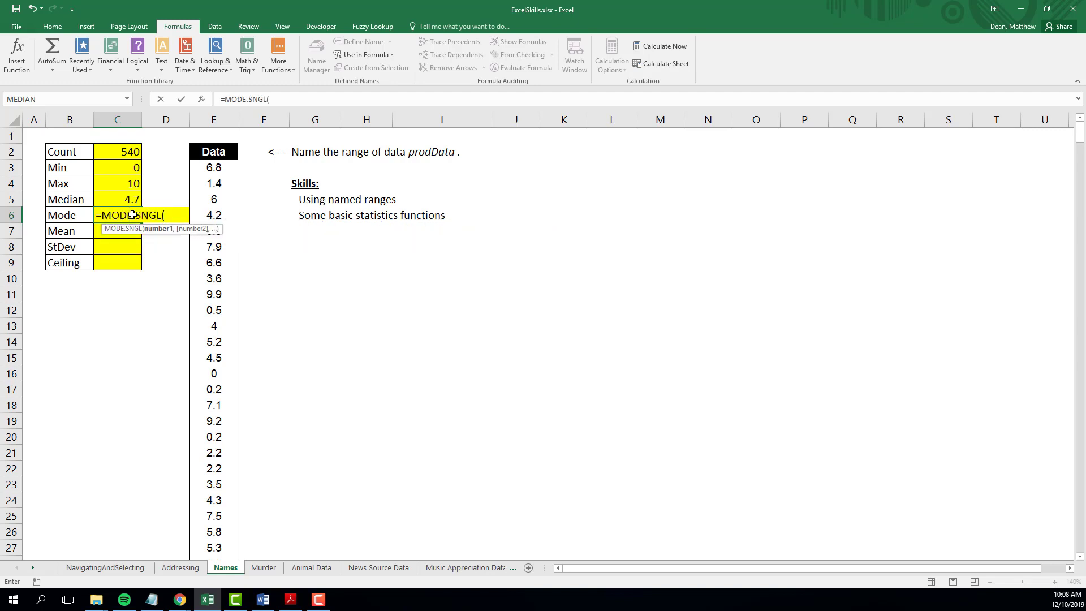
pyautogui.write('prodData)')
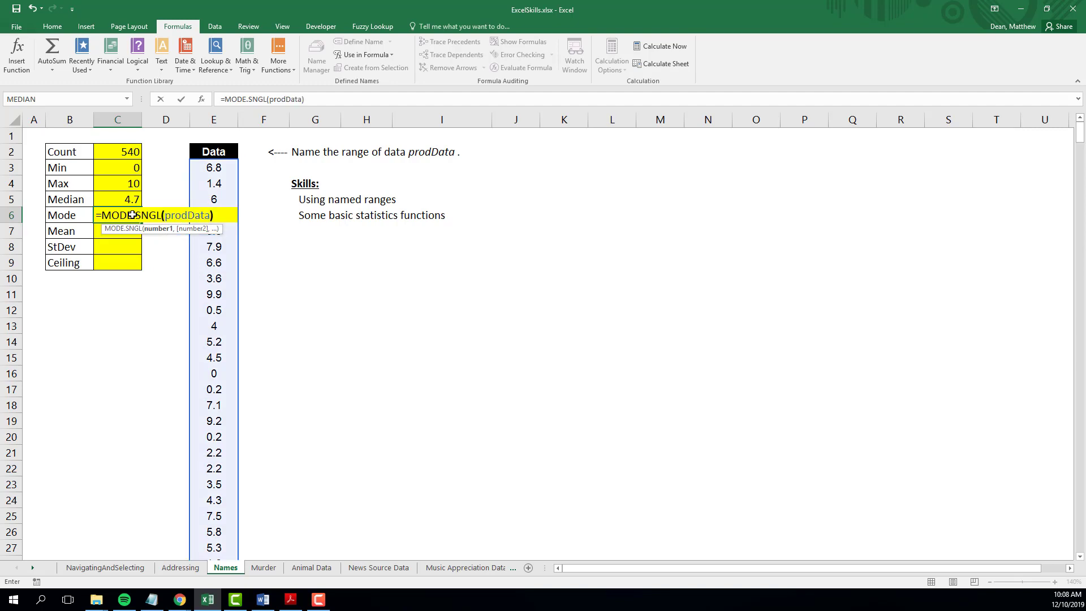
pyautogui.press('Return')
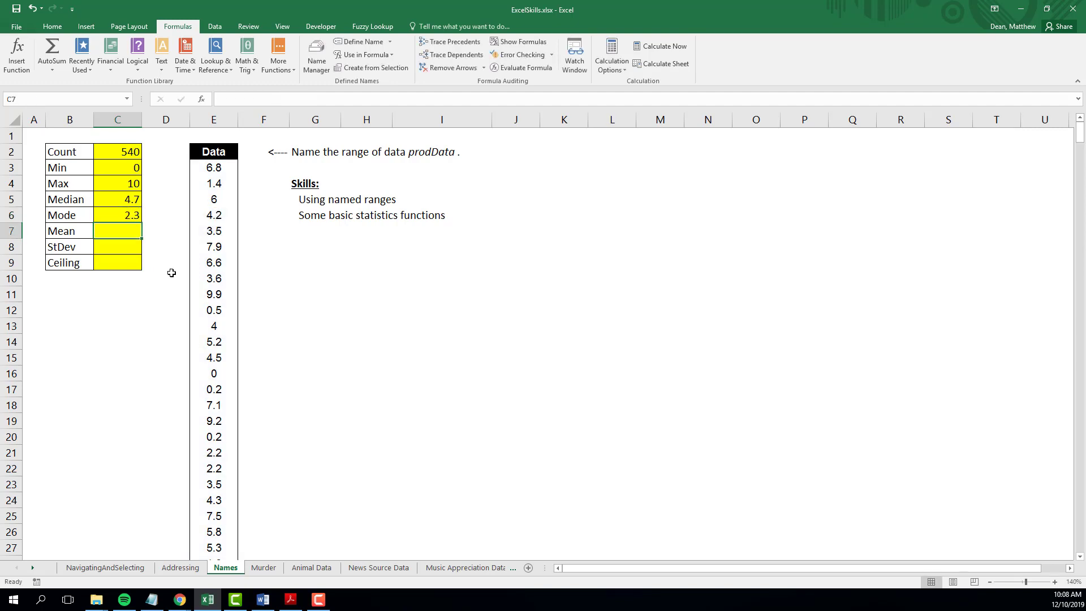
# - Calculate the mean in cell C7 with the formula =AVERAGE(prodData)
pyautogui.click(113, 215)
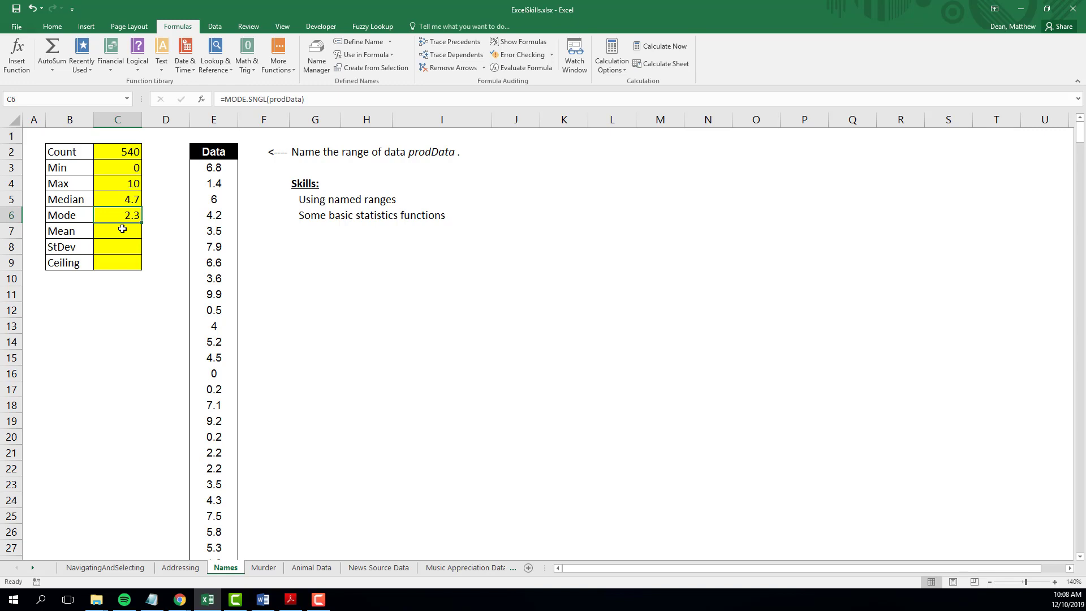
pyautogui.click(122, 232)
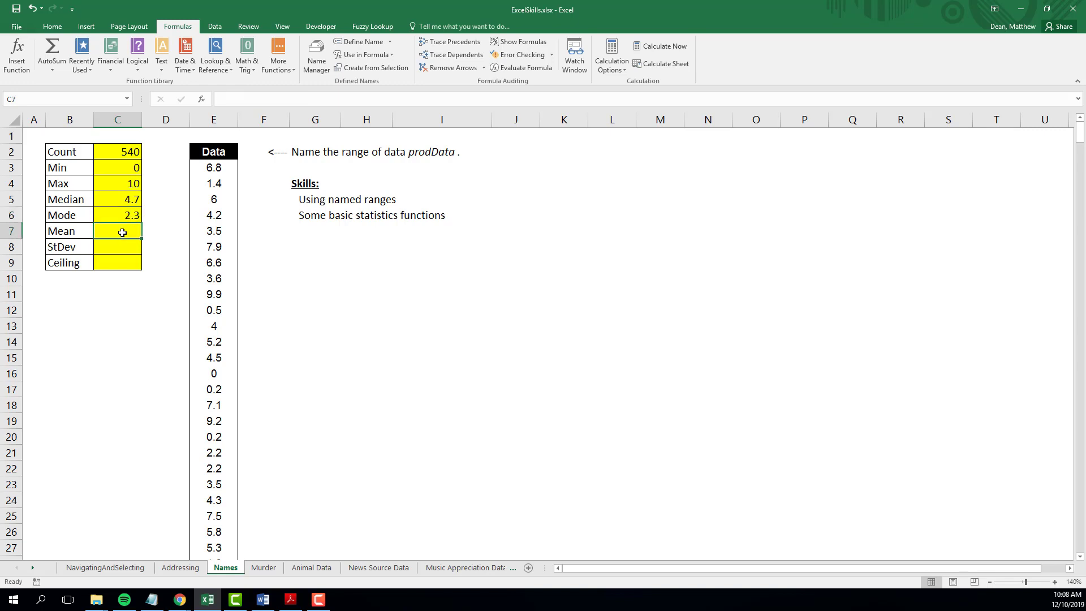
pyautogui.write('=average(')
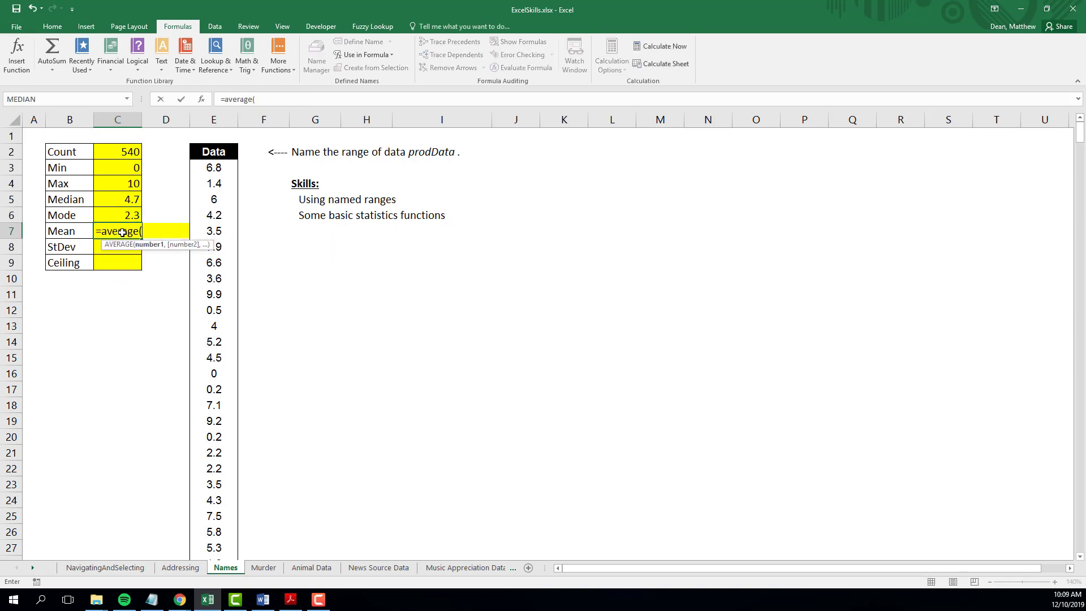
pyautogui.write('prodData)')
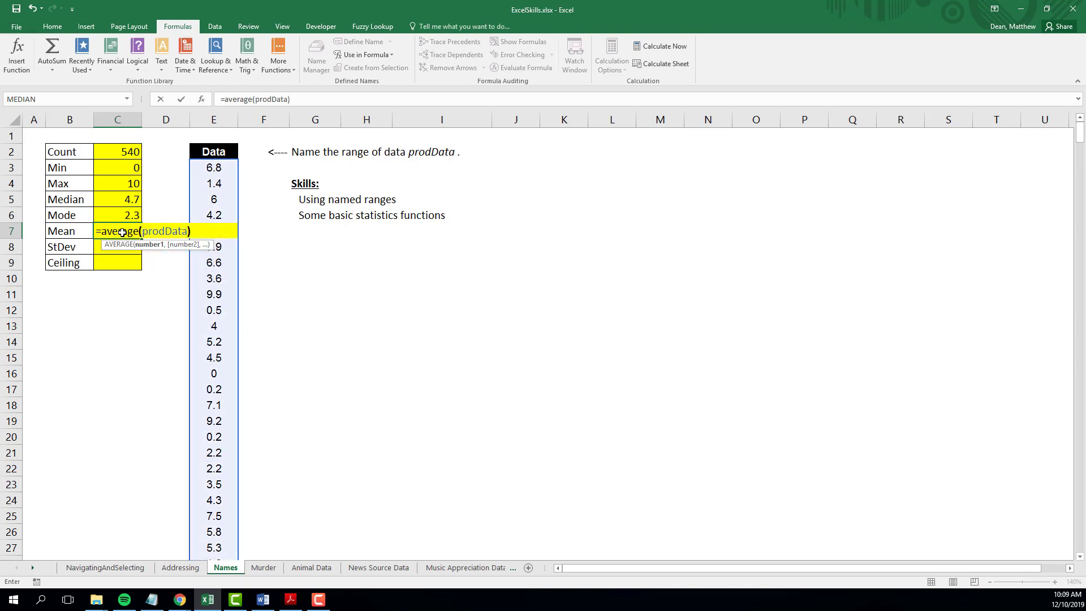
pyautogui.press('Return')
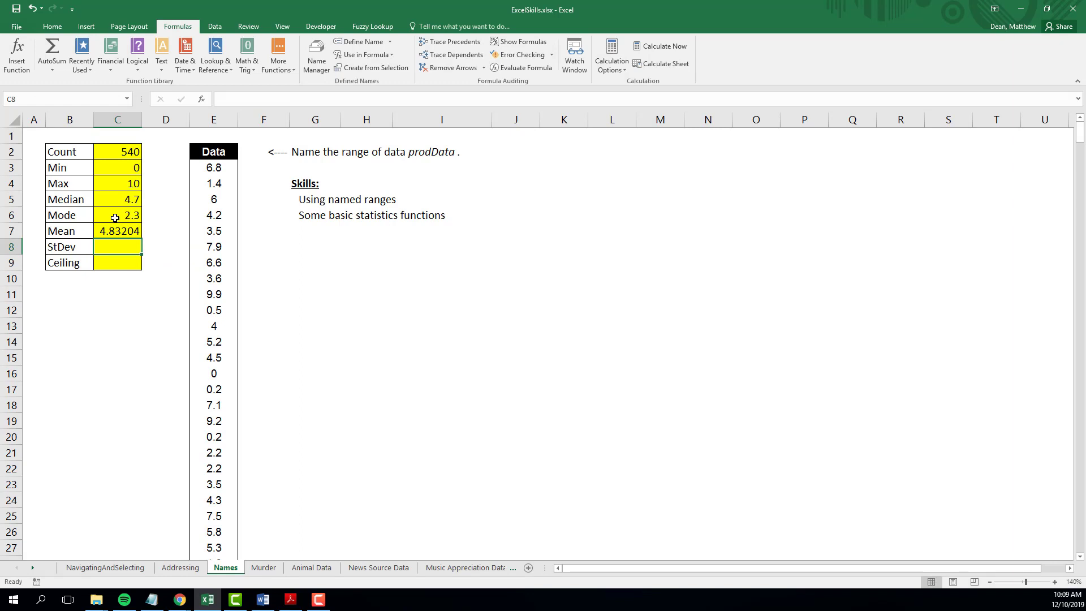
# - Enter =STDEV.S(prodData) in the StDev cell C8, inserting the range name from the Paste Name list
pyautogui.moveTo(115, 201); pyautogui.dragTo(112, 229)
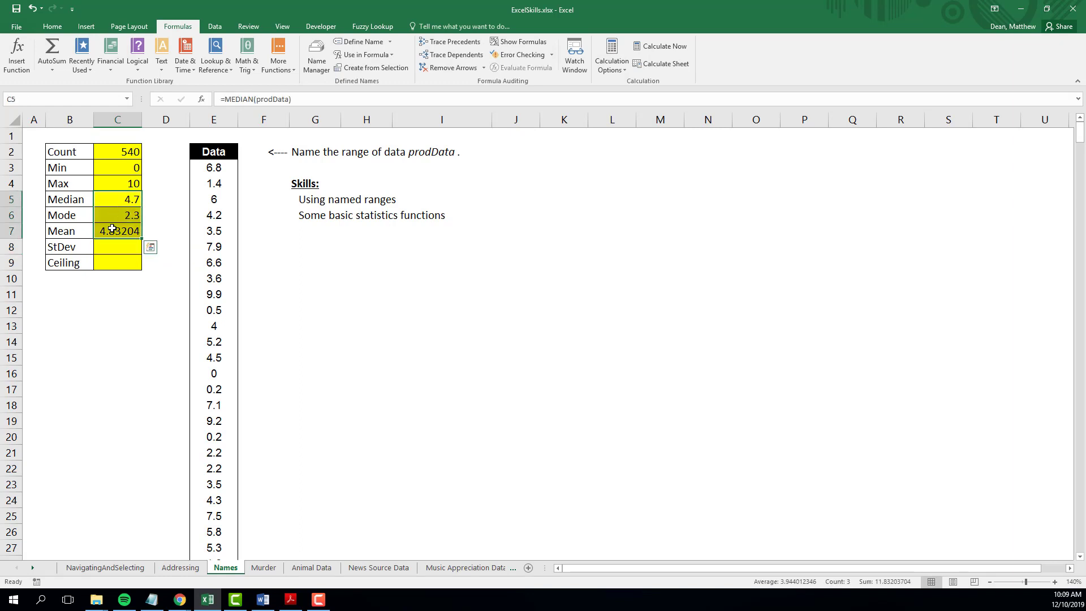
pyautogui.click(119, 247)
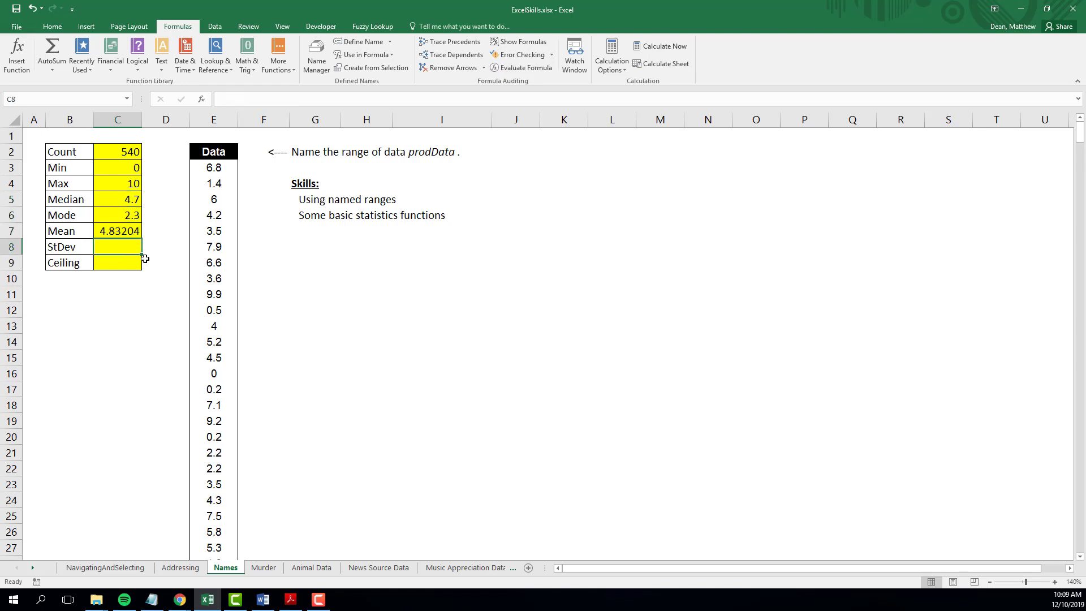
pyautogui.write('=')
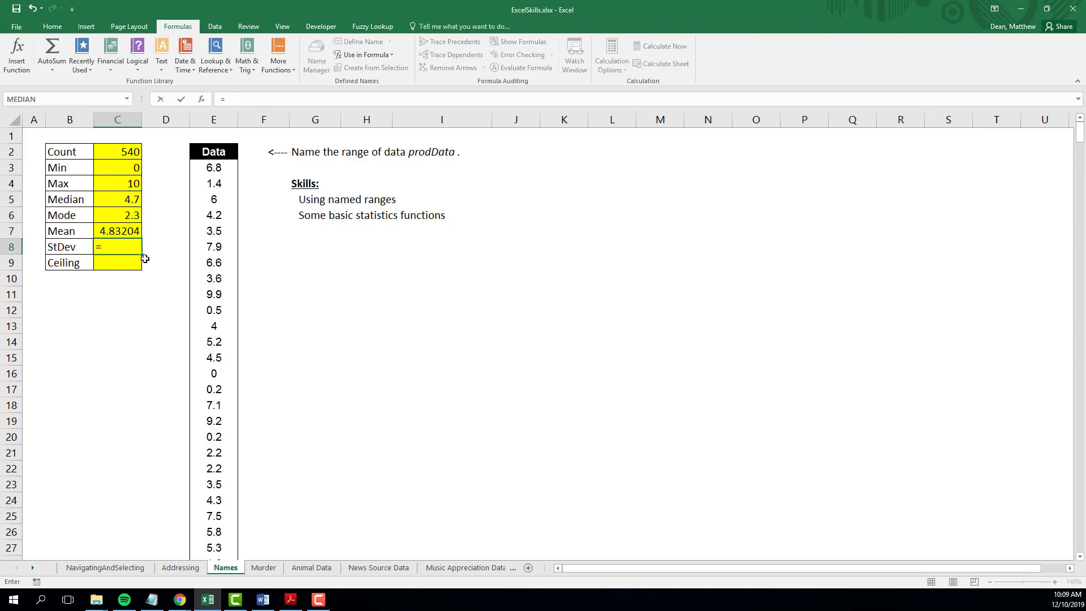
pyautogui.write('stdev.s')
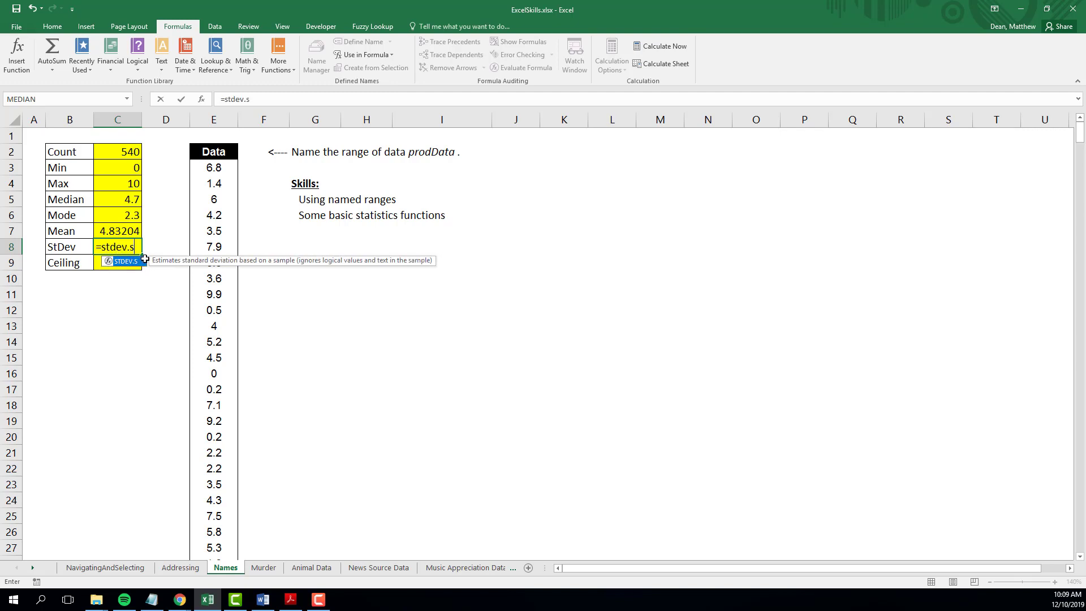
pyautogui.write('(')
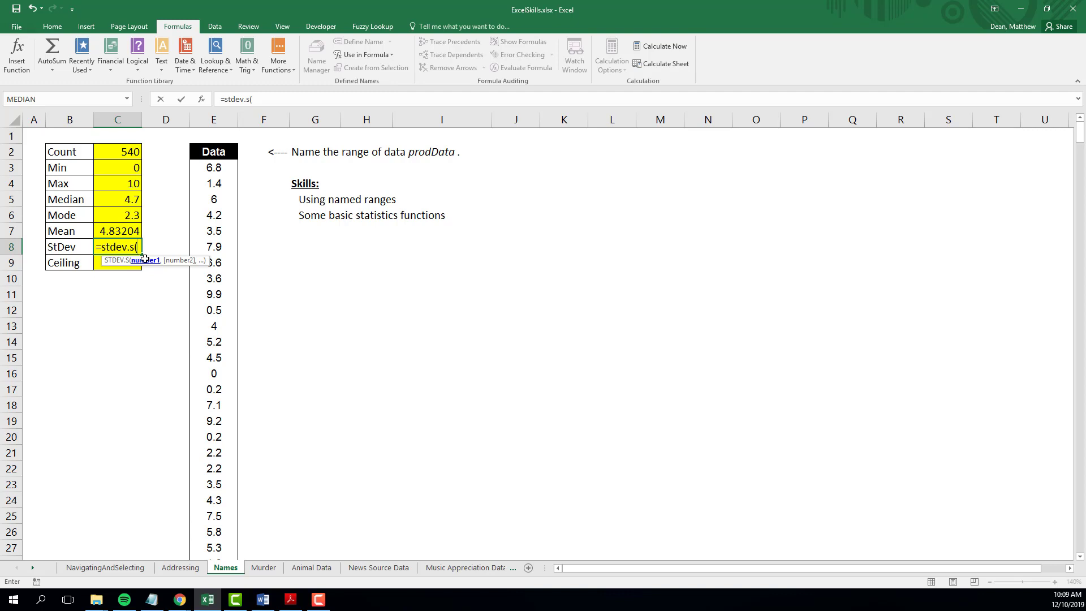
pyautogui.press('F3')
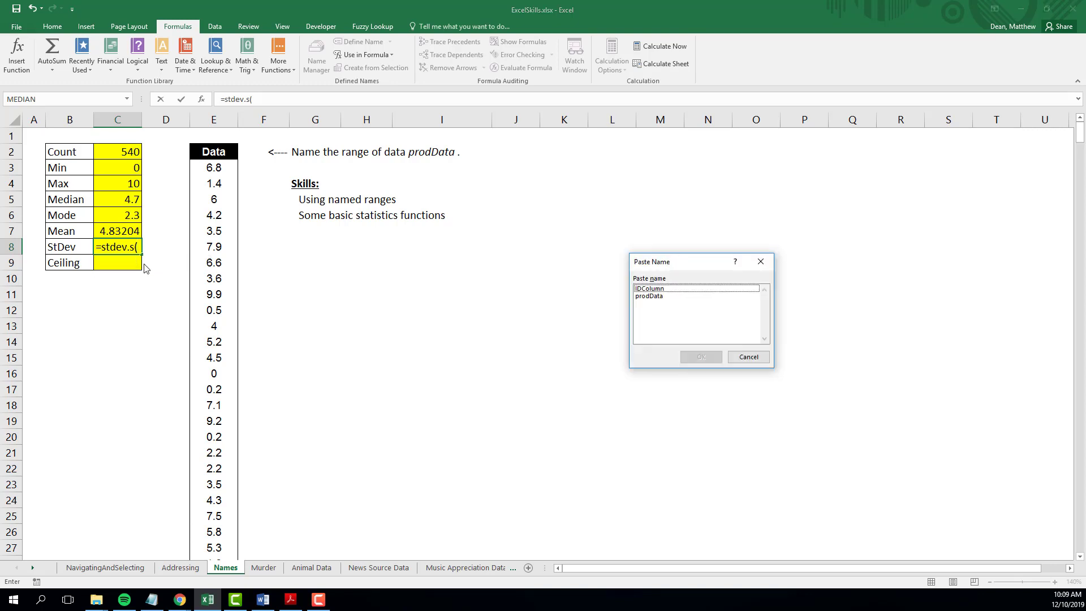
pyautogui.doubleClick(656, 297)
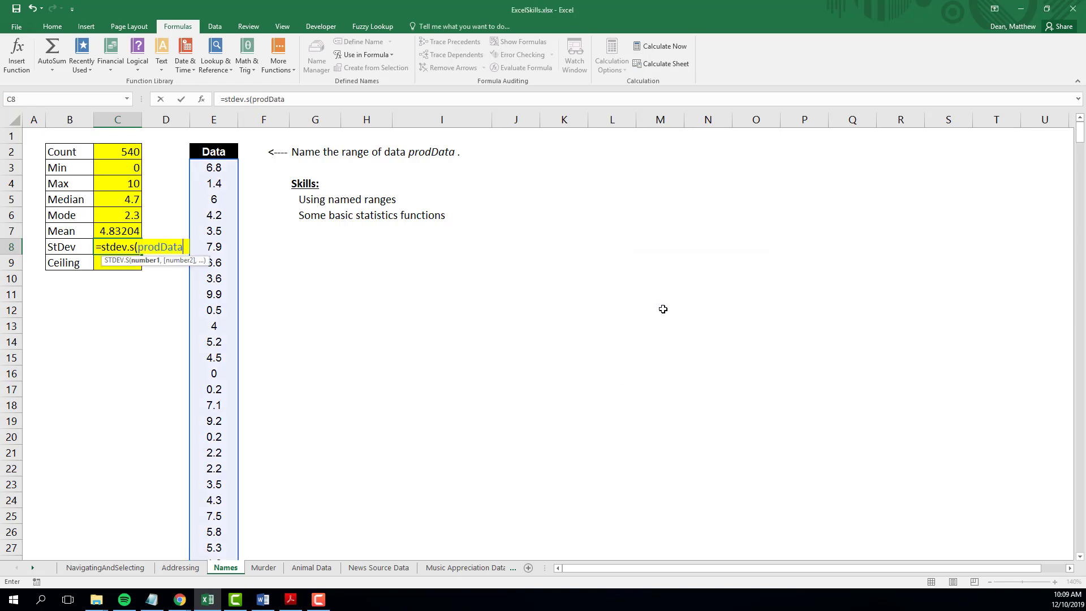
pyautogui.write(')')
pyautogui.press('Return')
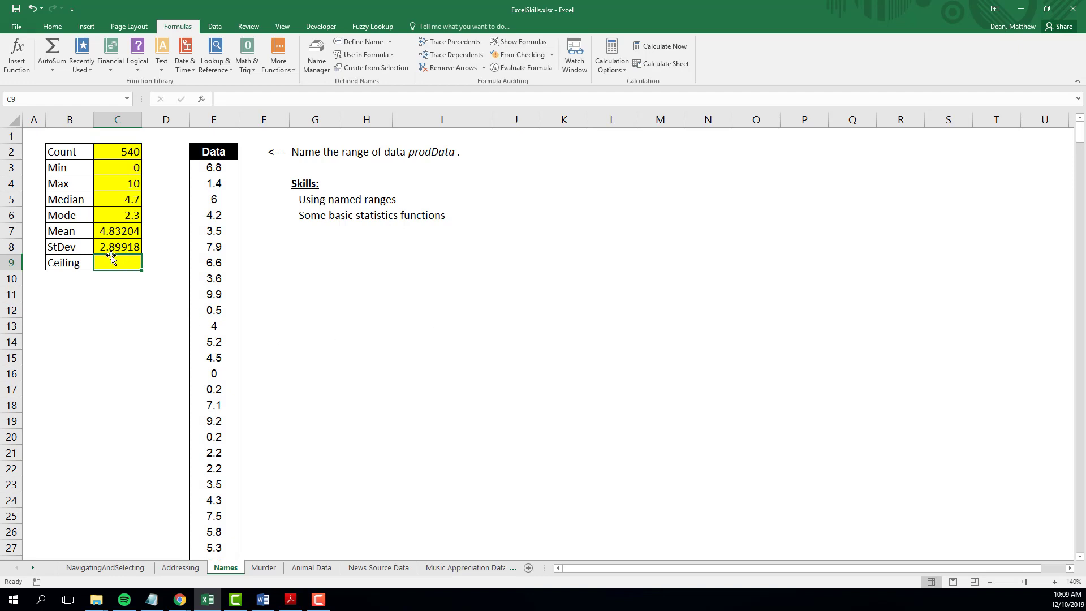
# - Round the data value in E9 up in the Ceiling cell C9 with the formula =CEILING.MATH(E9)
pyautogui.write('=')
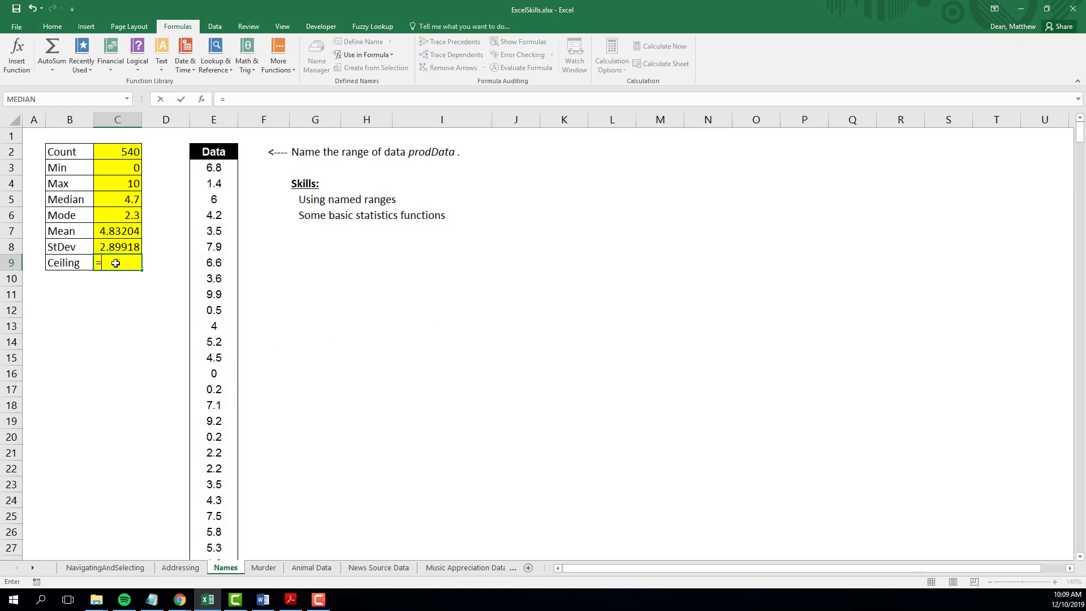
pyautogui.write('ceiling.math(')
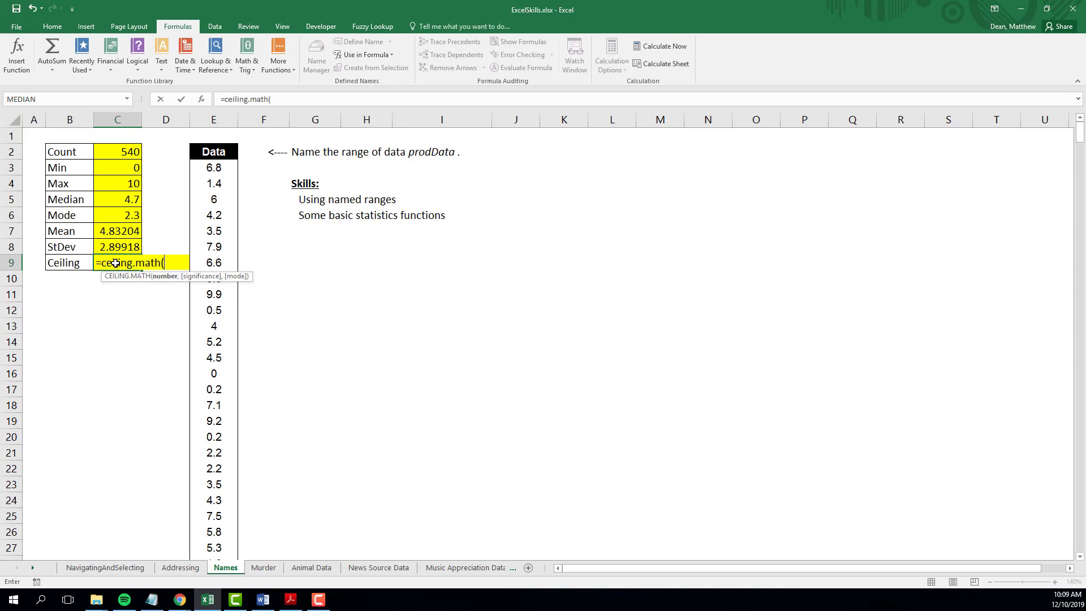
pyautogui.click(221, 262)
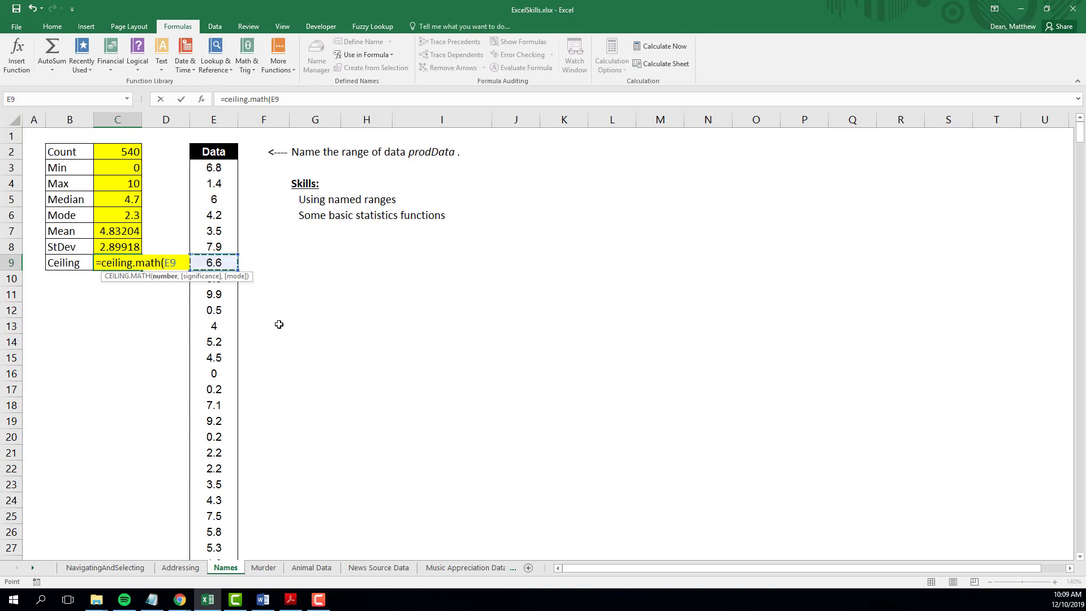
pyautogui.write(')')
pyautogui.press('Return')
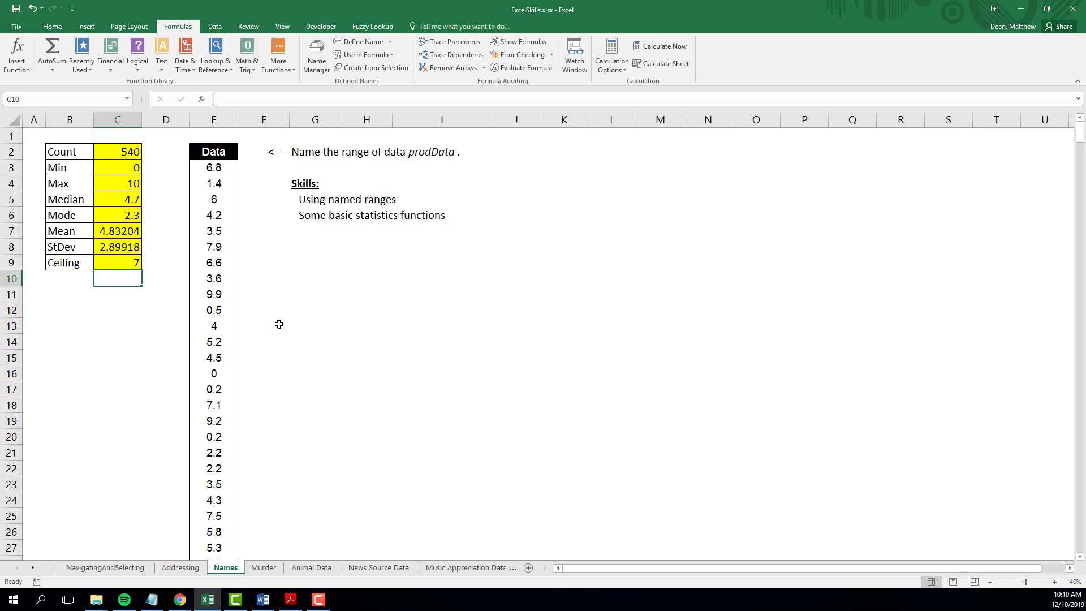
# - Open the help article for the CEILING.MATH function used in C9, enlarge its window and read the remarks and examples
pyautogui.click(122, 258)
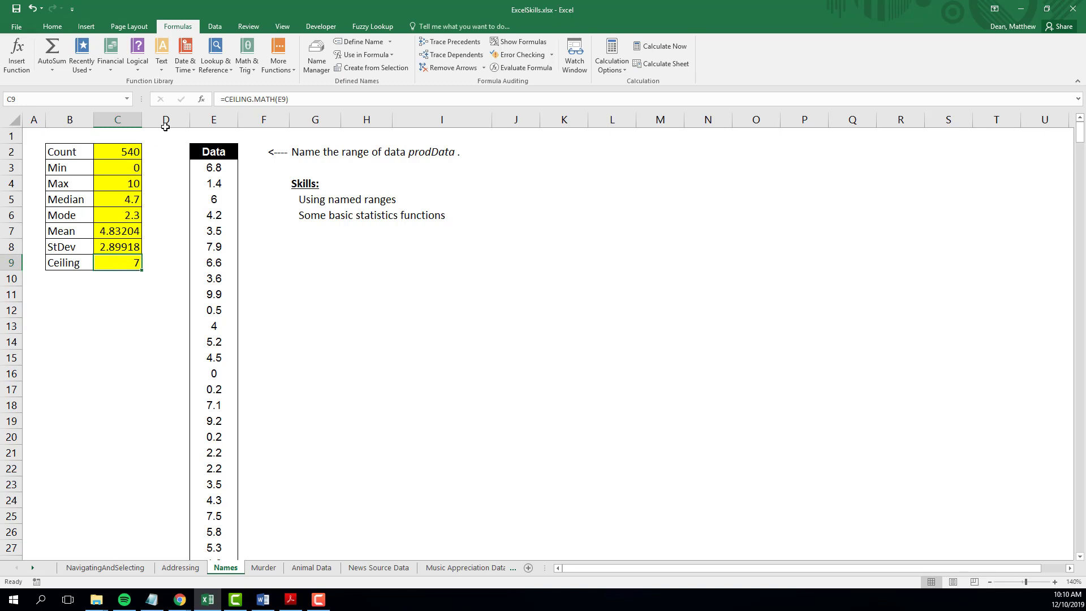
pyautogui.click(203, 100)
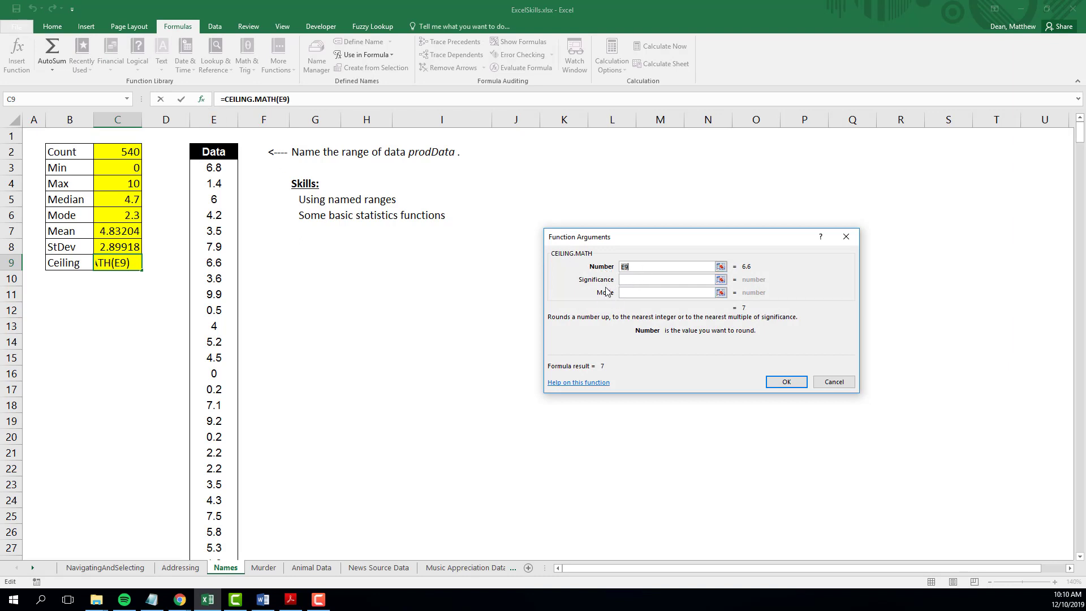
pyautogui.click(592, 383)
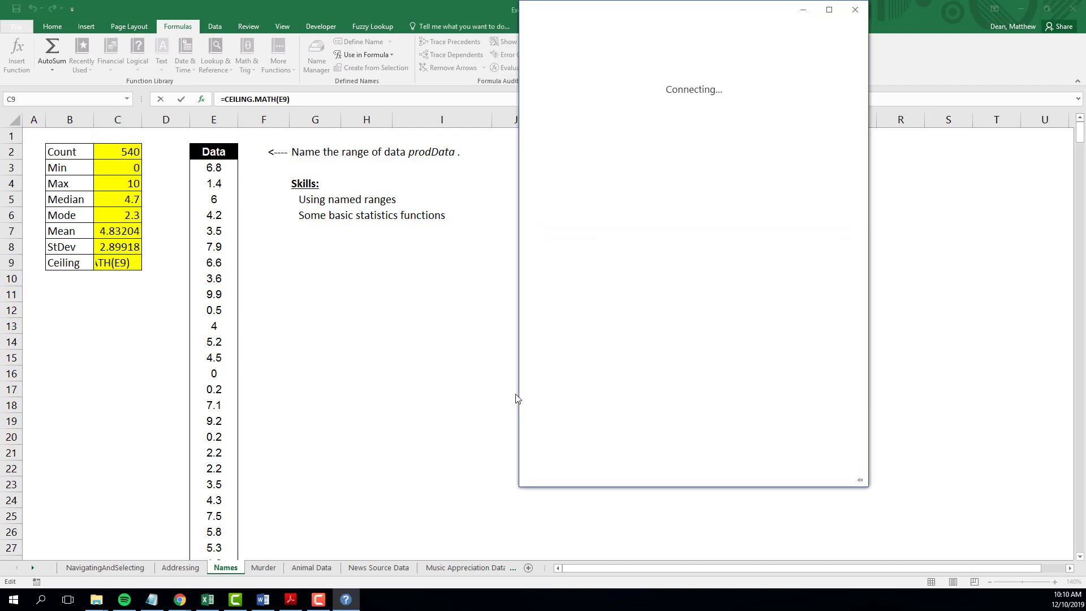
pyautogui.click(829, 9)
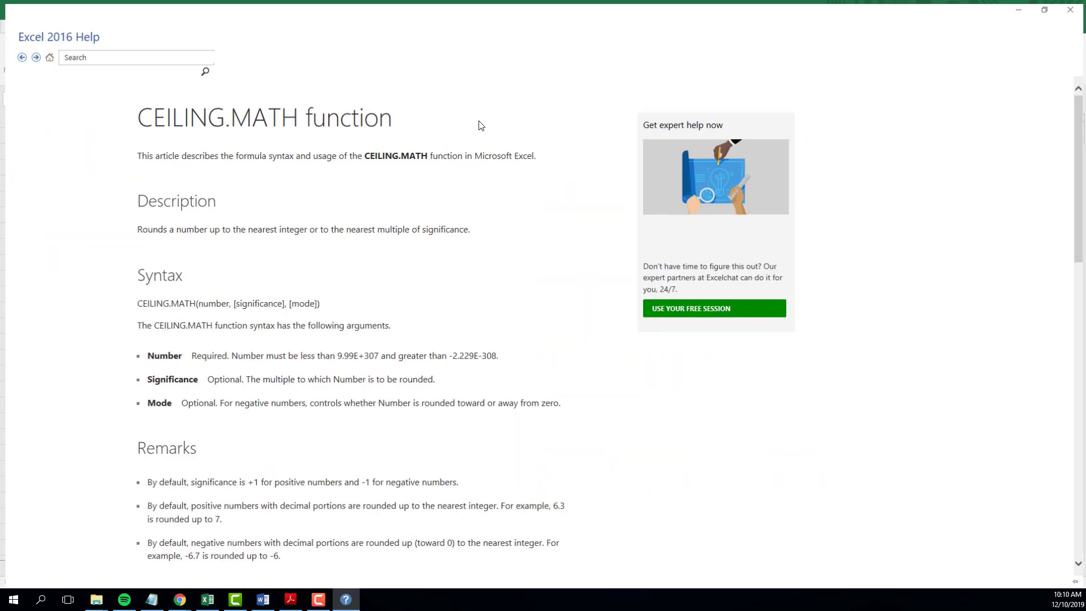
pyautogui.scroll(-3, 351, 218)
pyautogui.scroll(-5, 366, 230)
pyautogui.scroll(3, 360, 229)
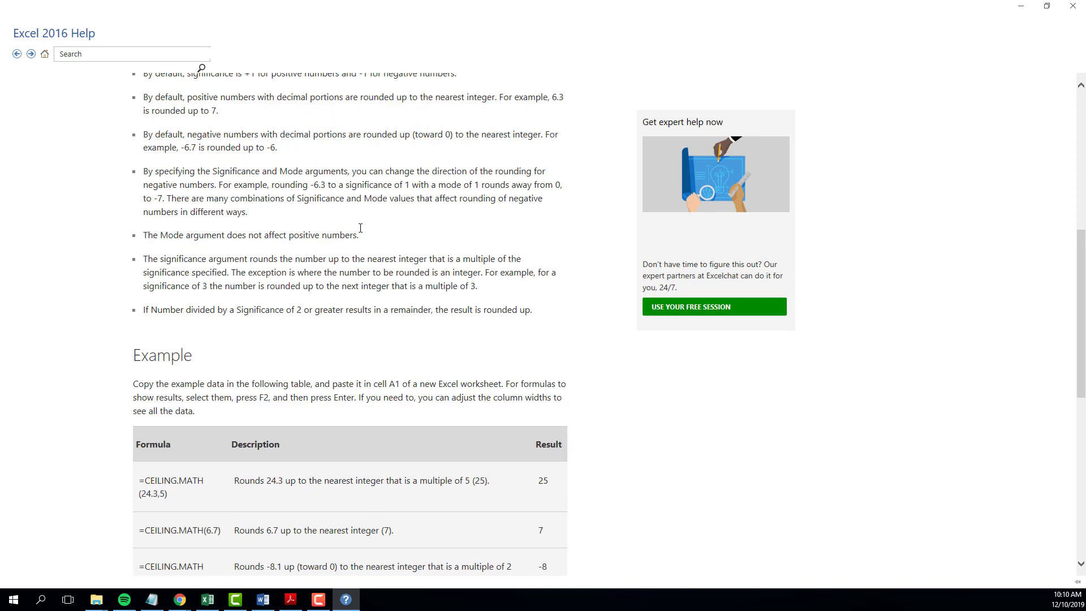